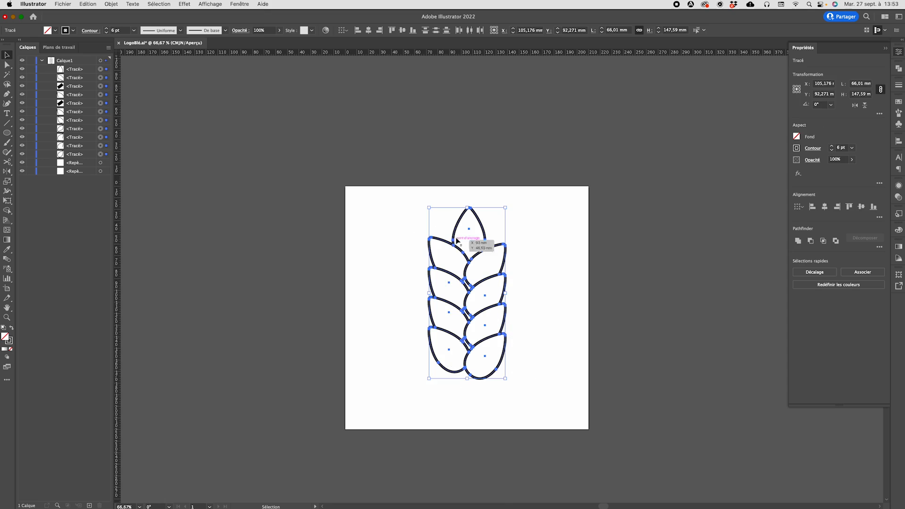
Move the whole wheat ear straight down toward the lower edge of the artboard and deselect it.
left_click_drag(494, 251, 495, 287)
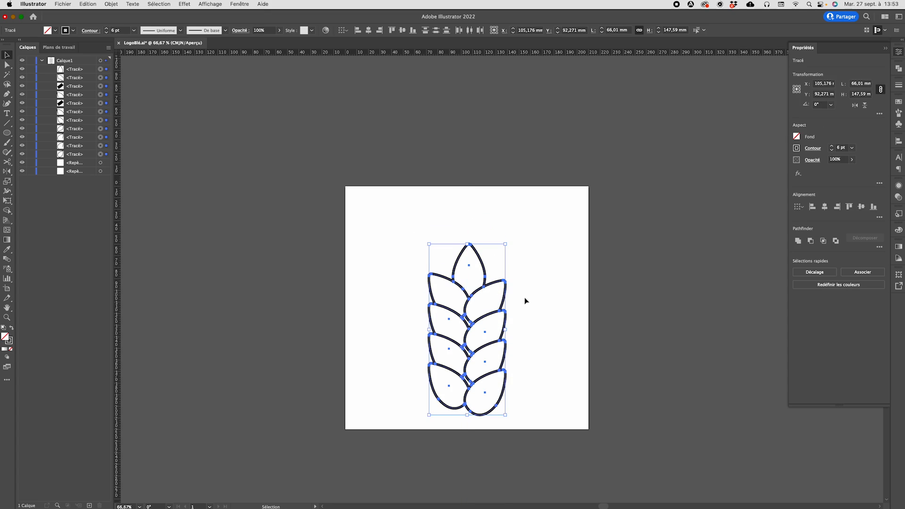
left_click(545, 306)
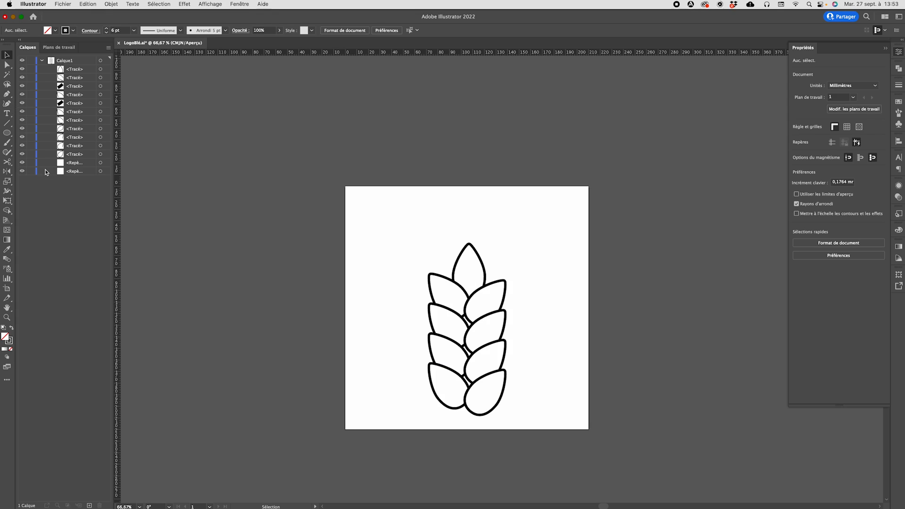
Try drawing a 45° line freehand beside the wheat ear with the Line Segment tool, and undo it.
left_click(8, 125)
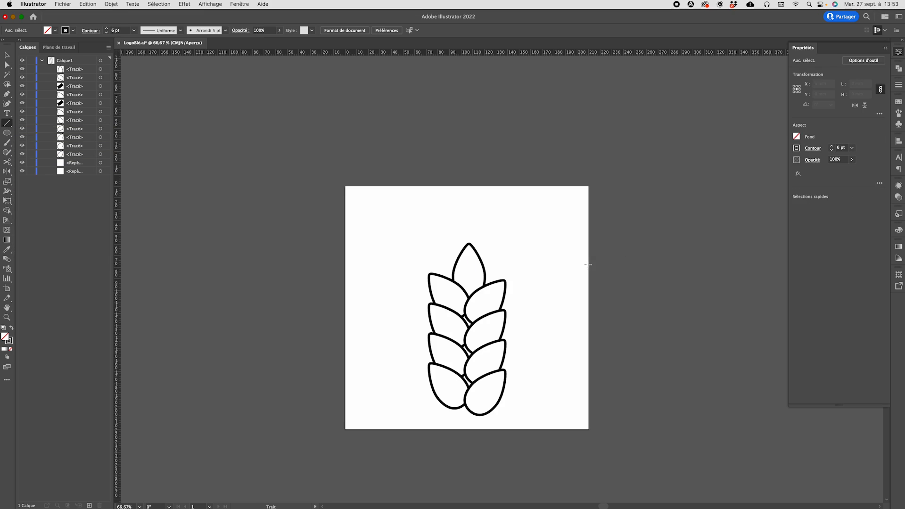
mouse_move(533, 295)
left_mouse_down()
mouse_move(471, 236)
mouse_move(406, 204)
mouse_move(582, 209)
mouse_move(523, 207)
left_mouse_up()
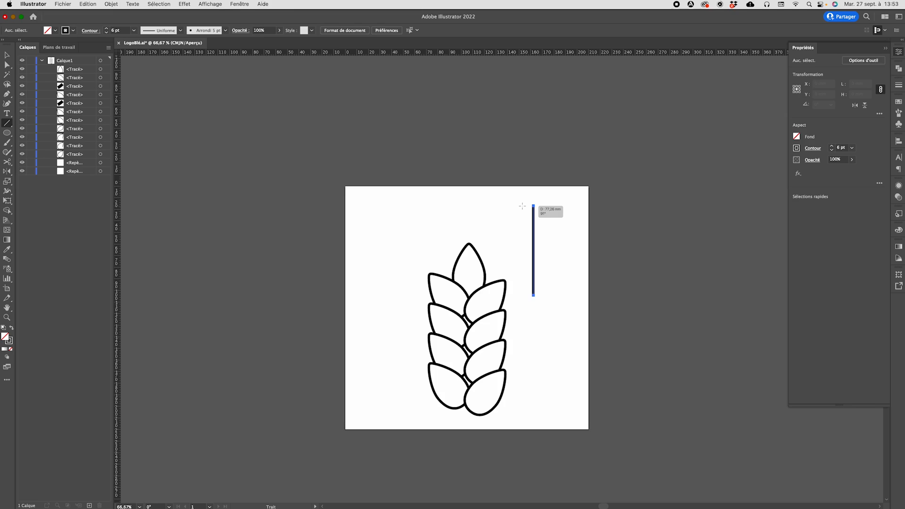
left_click_drag(523, 206, 603, 227)
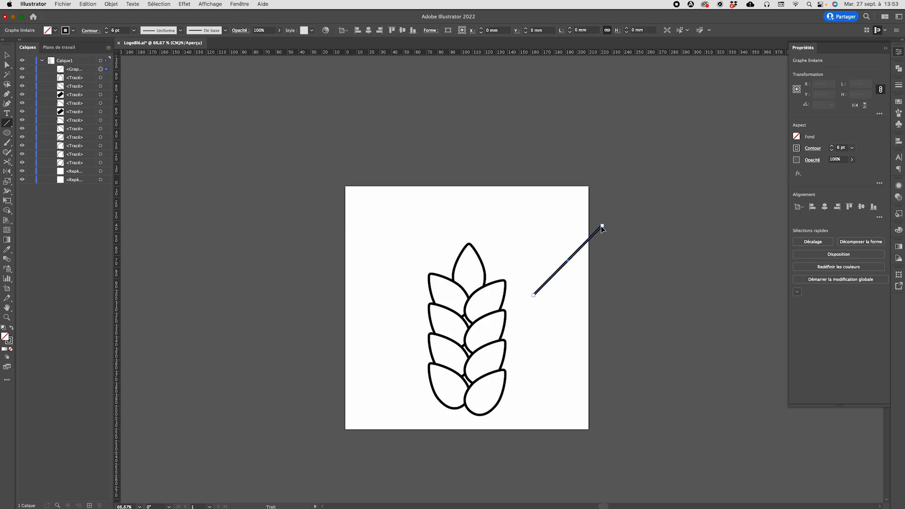
key("super+z")
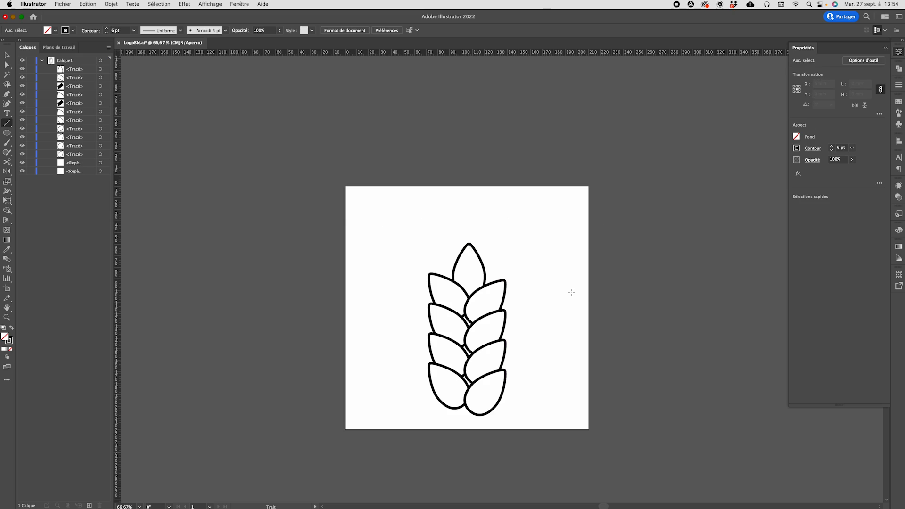
Create a line 84,316 mm long at an angle of 45,34° beside the wheat ear using the line options.
left_click(563, 289)
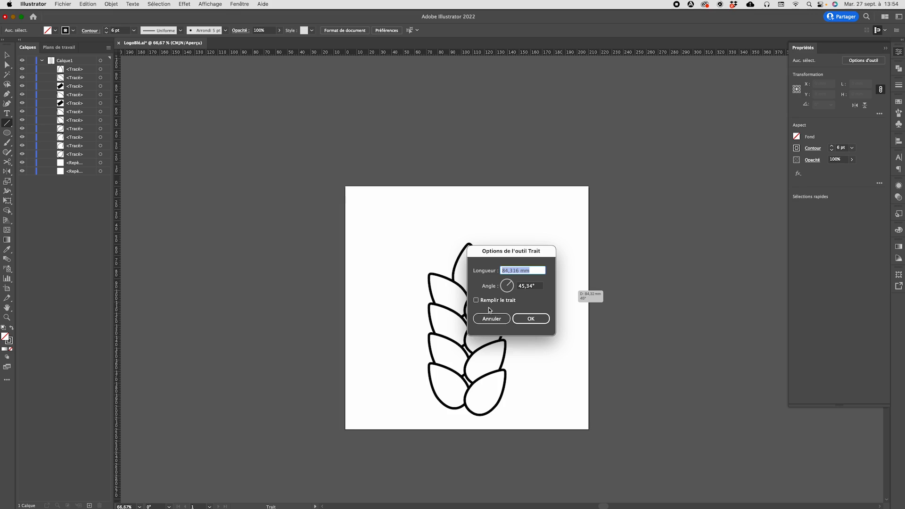
left_click(476, 301)
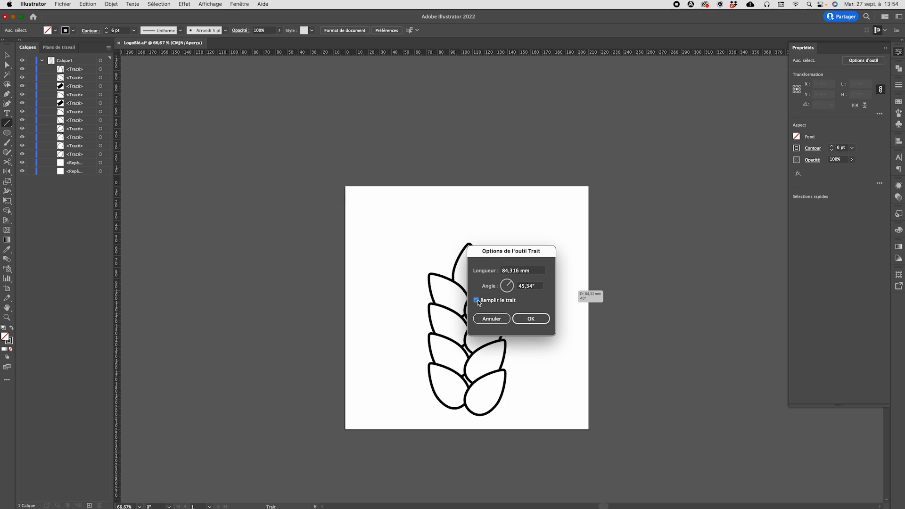
left_click(508, 325)
left_click(546, 291)
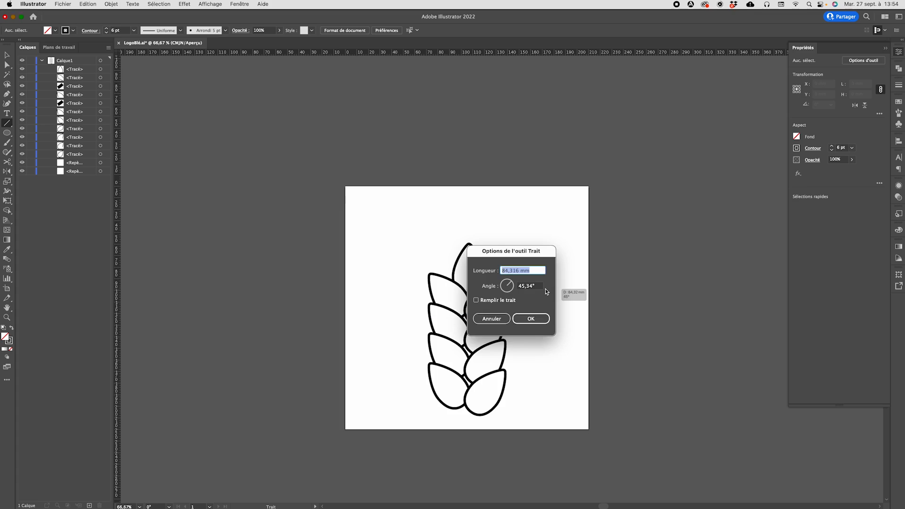
left_click(531, 318)
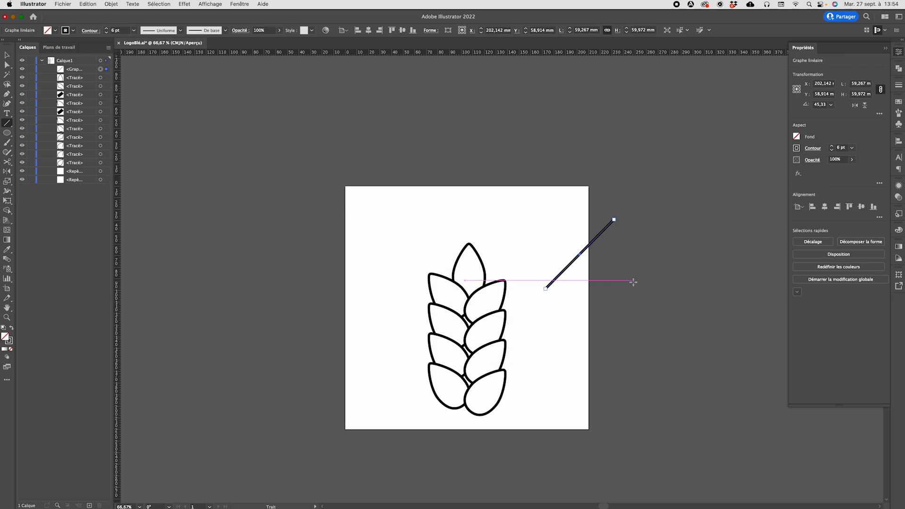
Move the diagonal line closer to the wheat ear and delete it.
key("v")
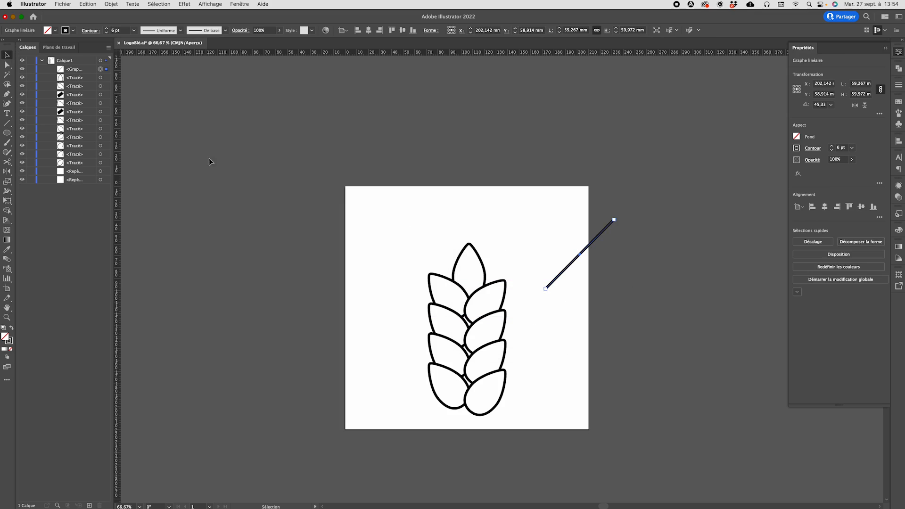
left_click_drag(552, 284, 524, 313)
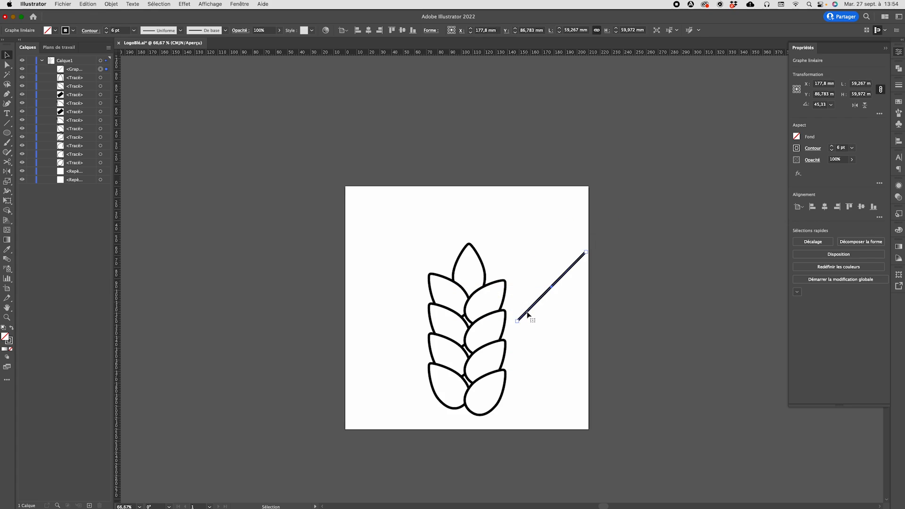
key("Delete")
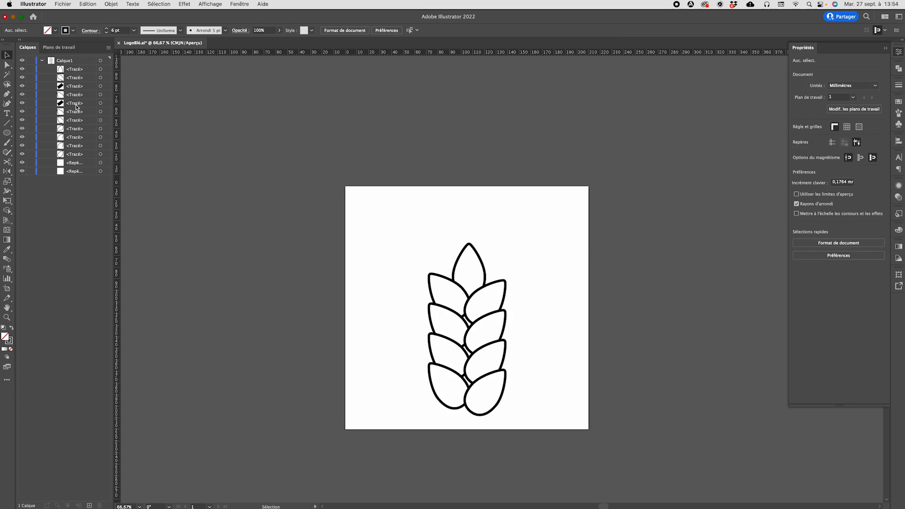
Start a Pen tool path with an anchor point to the right of the wheat ear's base, at about X 183 mm, Y 167 mm.
left_click(6, 94)
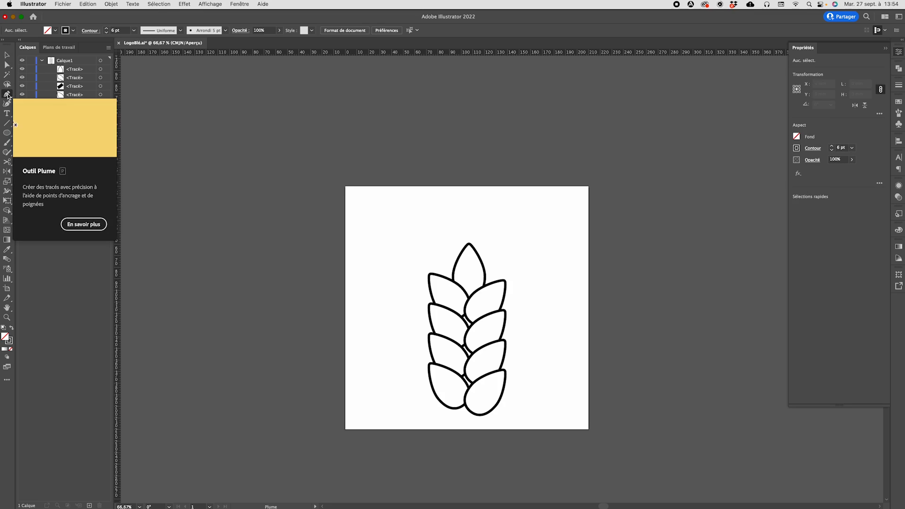
left_click(557, 379)
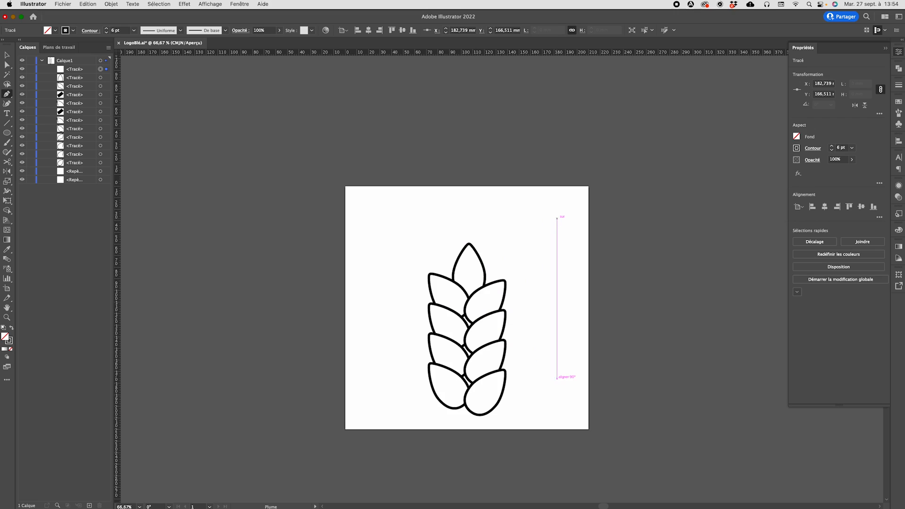
Extend the path into a closed rectangle about 131 by 139 mm around the wheat ear, and undo back to its first anchor point.
left_click(558, 219)
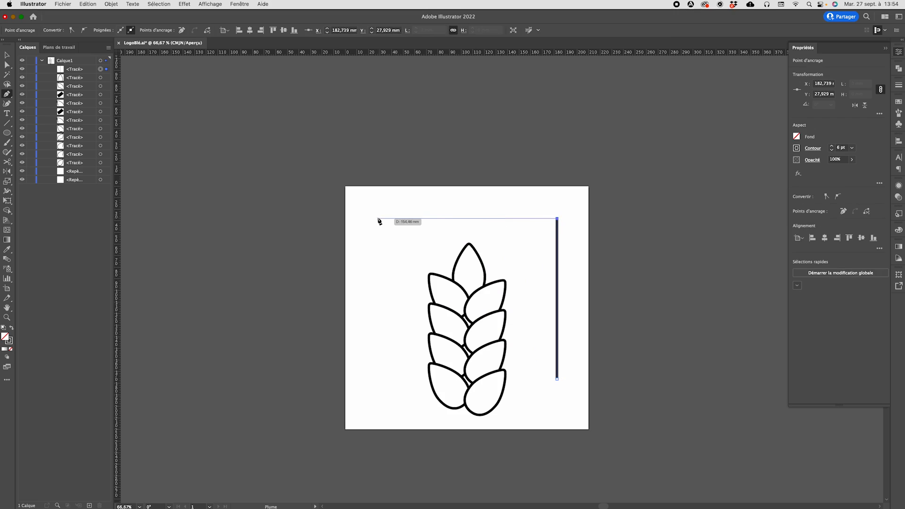
left_click(406, 219)
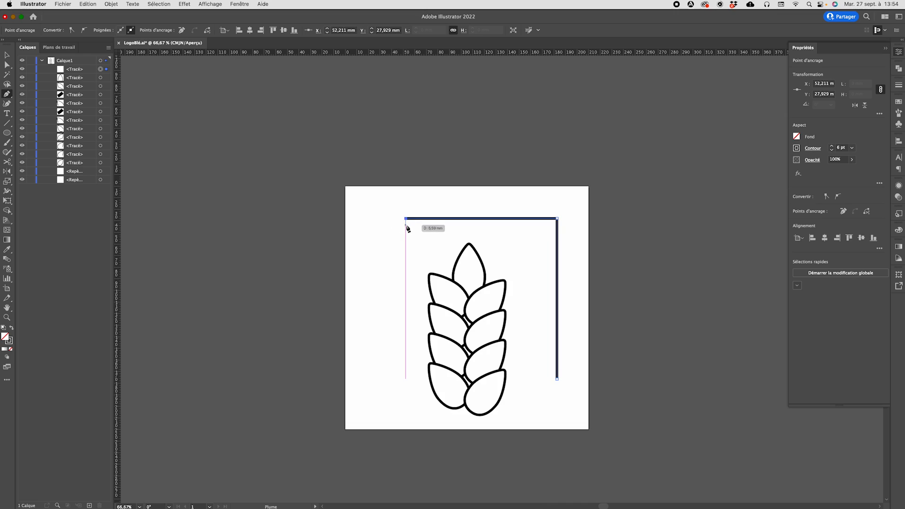
left_click(406, 379)
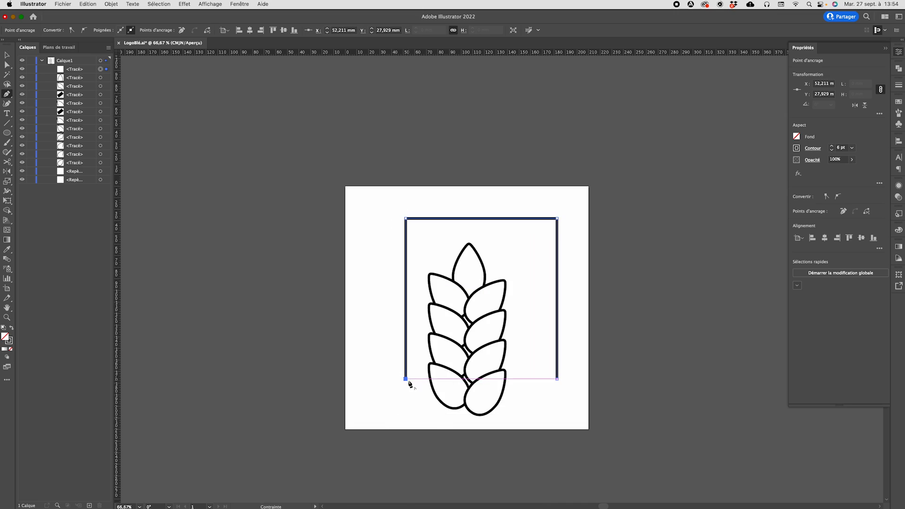
left_click(557, 379)
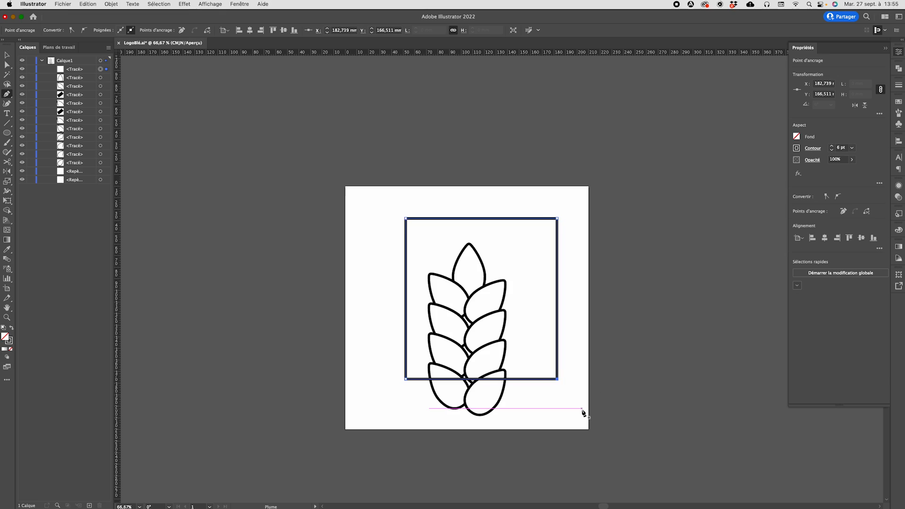
key("a")
key("super+z")
key("super+z")
key("super+z")
key("super+z")
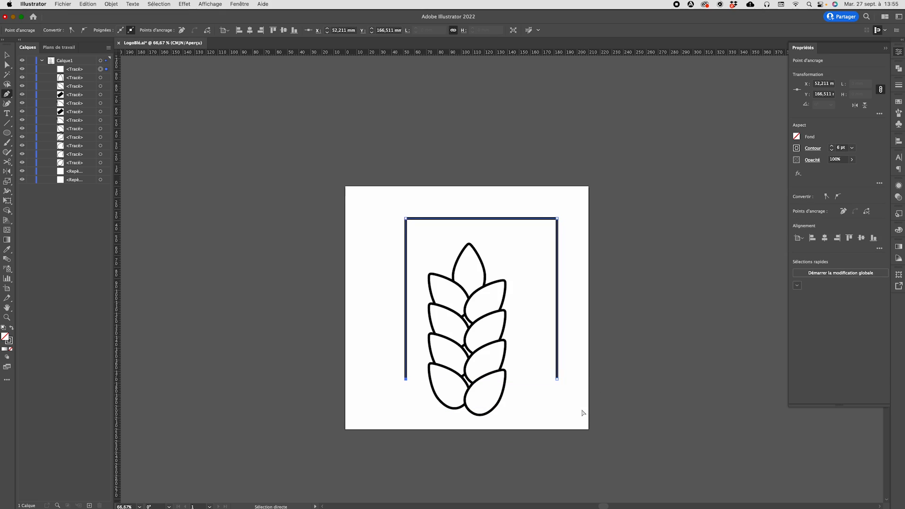
Continue the pen path with a vertical segment about 52 mm long and a curve bending toward the wheat ear, about 31 by 91 mm overall.
key("p")
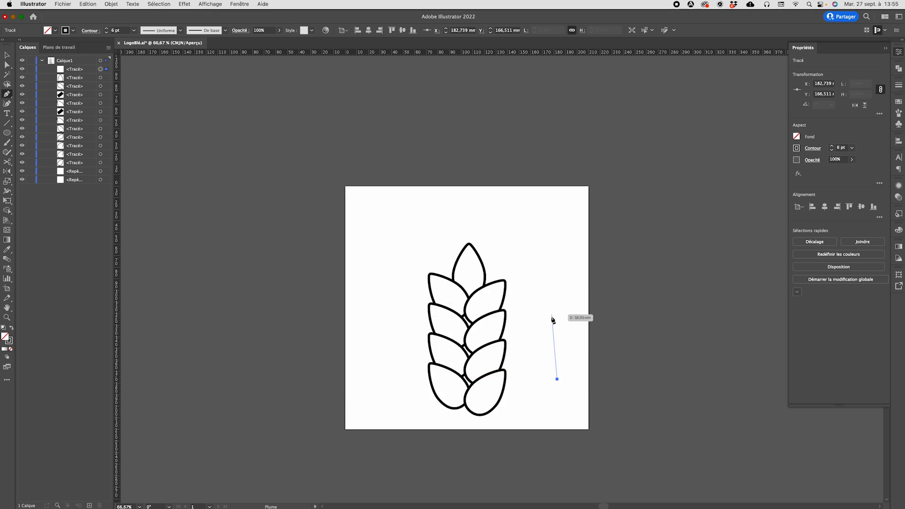
left_click(558, 320)
left_click(558, 320)
left_click_drag(557, 320, 558, 285)
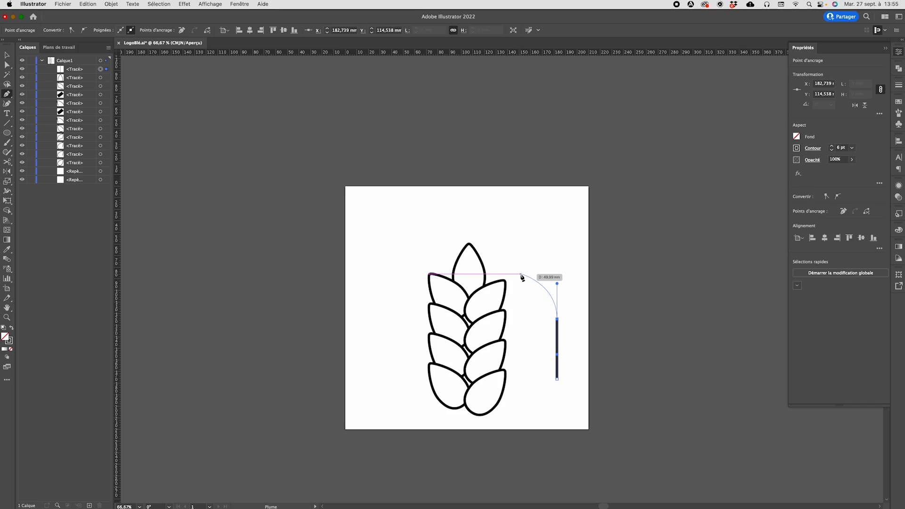
left_click(521, 274)
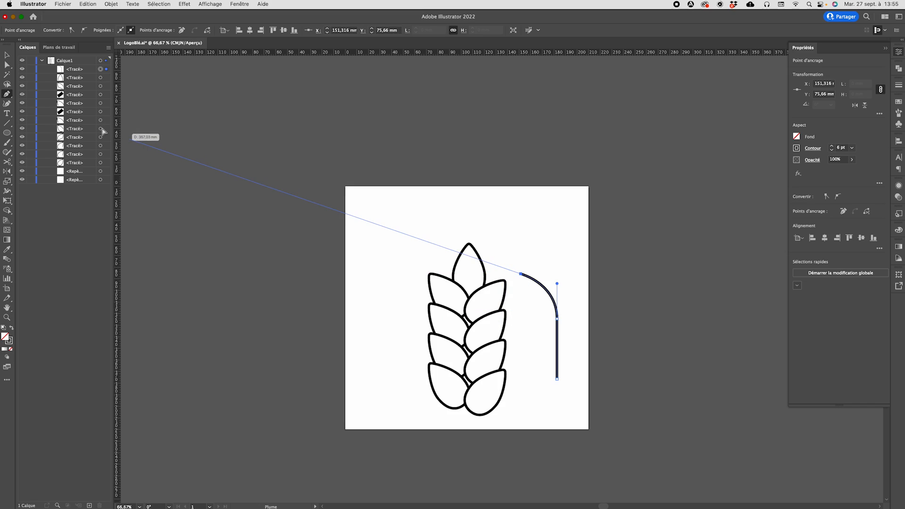
Move the open curved path to the left side of the wheat ear and deselect it.
left_click(7, 54)
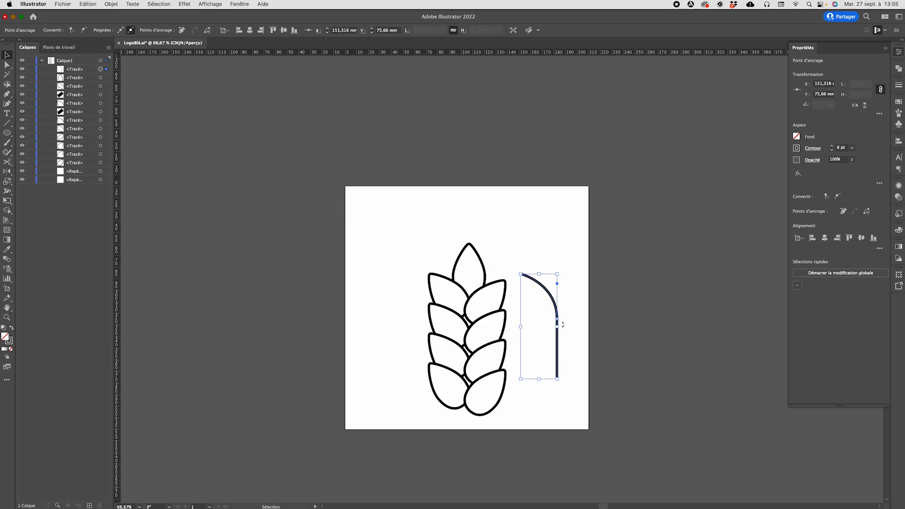
left_click_drag(545, 289, 390, 285)
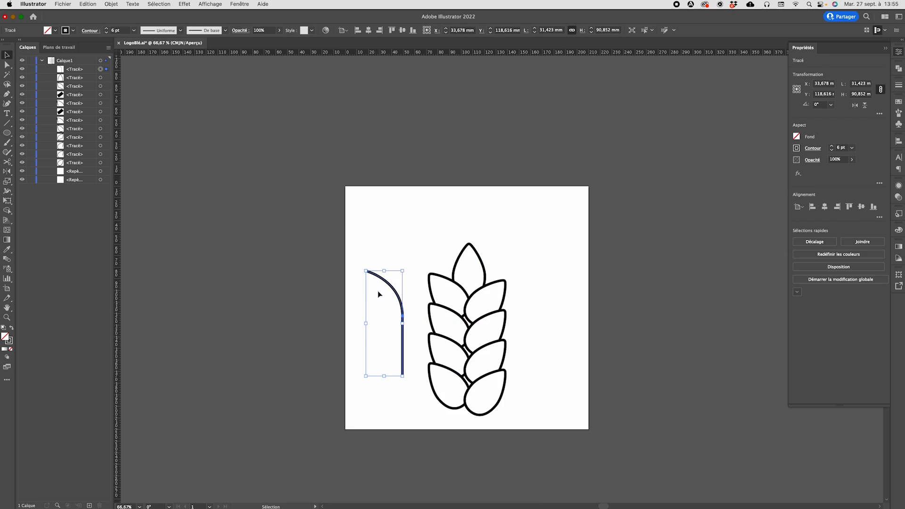
left_click(474, 228)
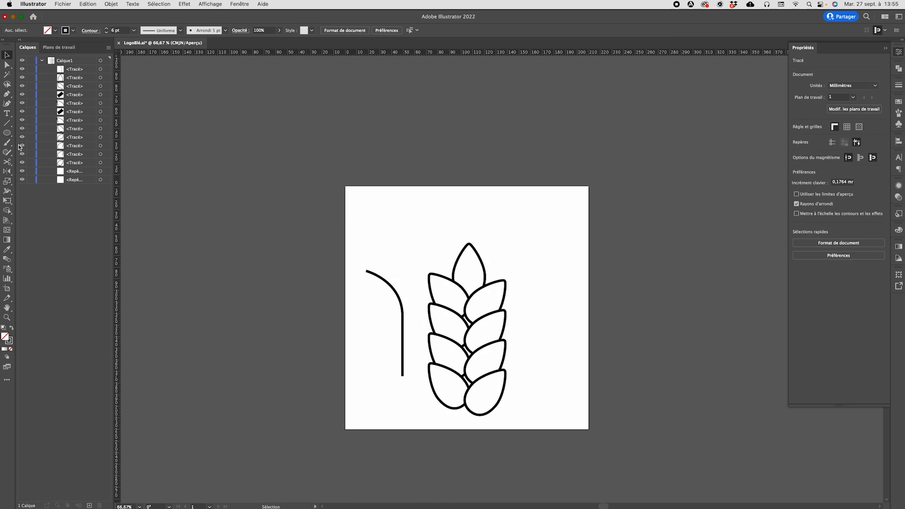
Draw a wavy path about 179 by 182 mm across the artboard with the Curvature tool, and close it with a straight Pen tool segment.
left_click(7, 104)
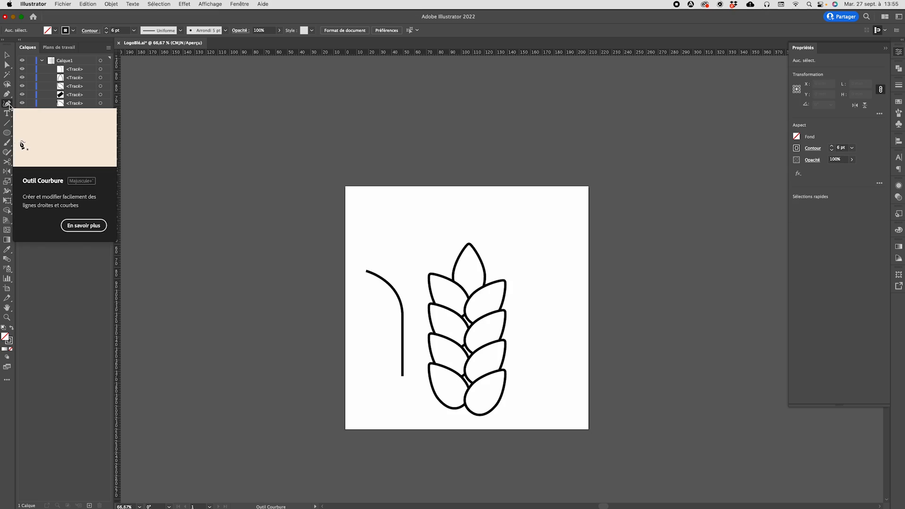
left_click(384, 216)
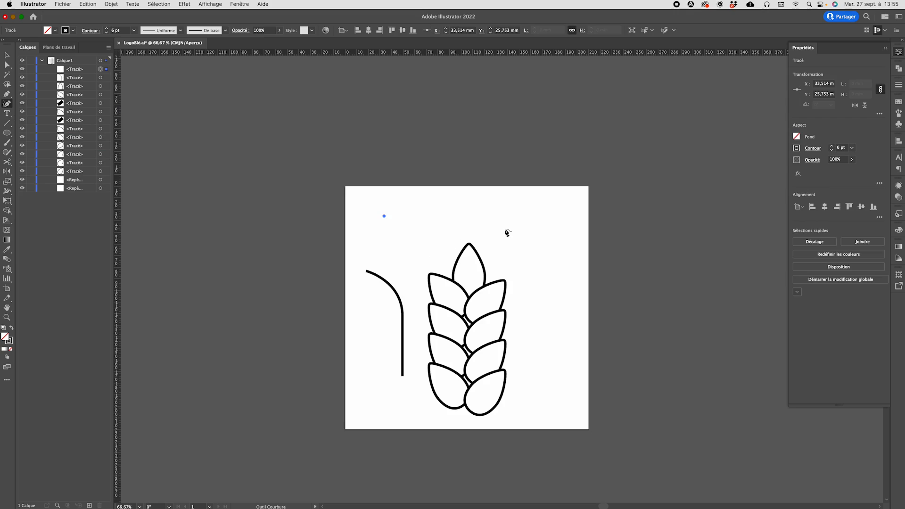
left_click_drag(401, 217, 380, 213)
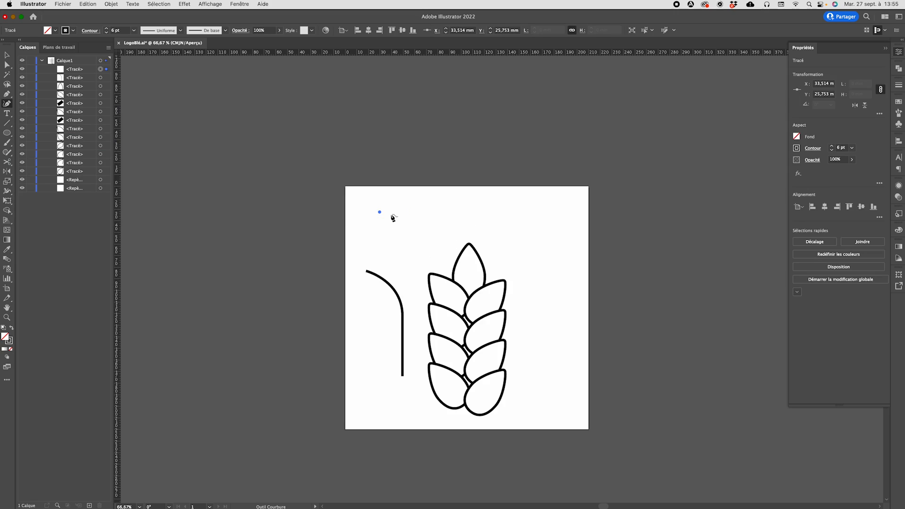
left_click(511, 213)
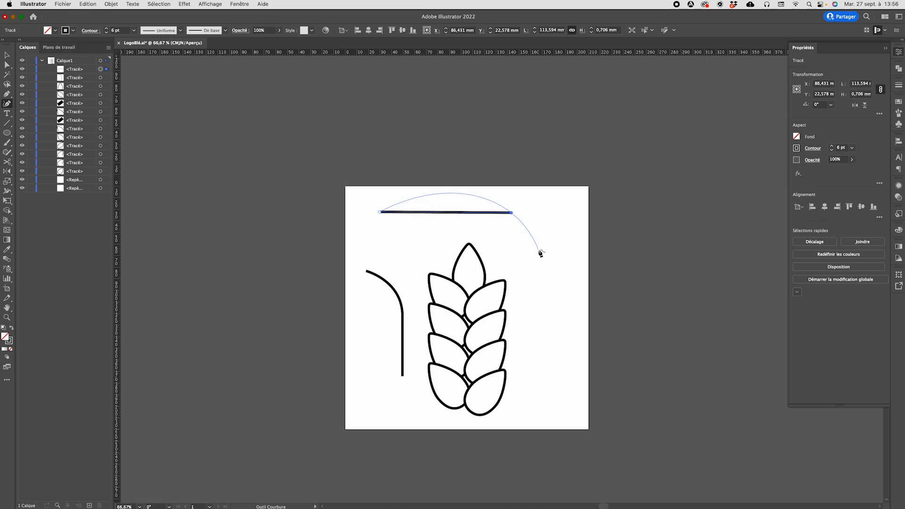
left_click(552, 281)
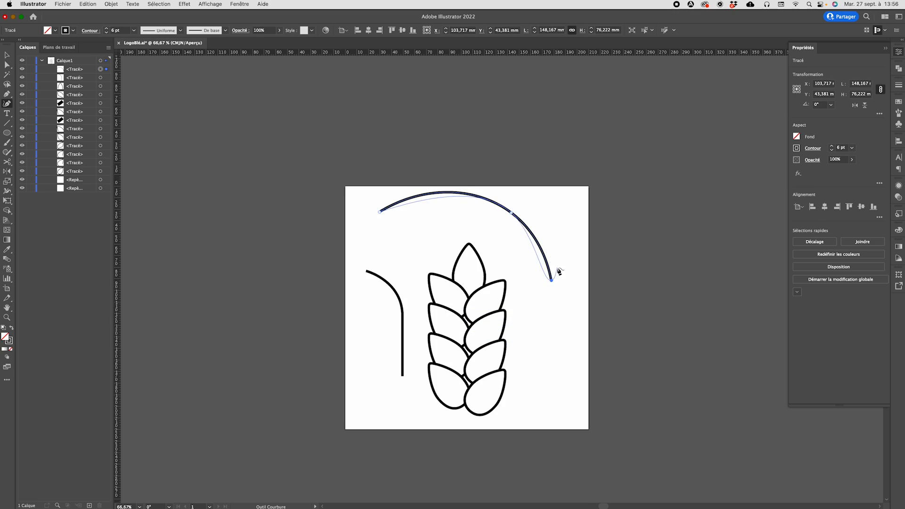
left_click(578, 295)
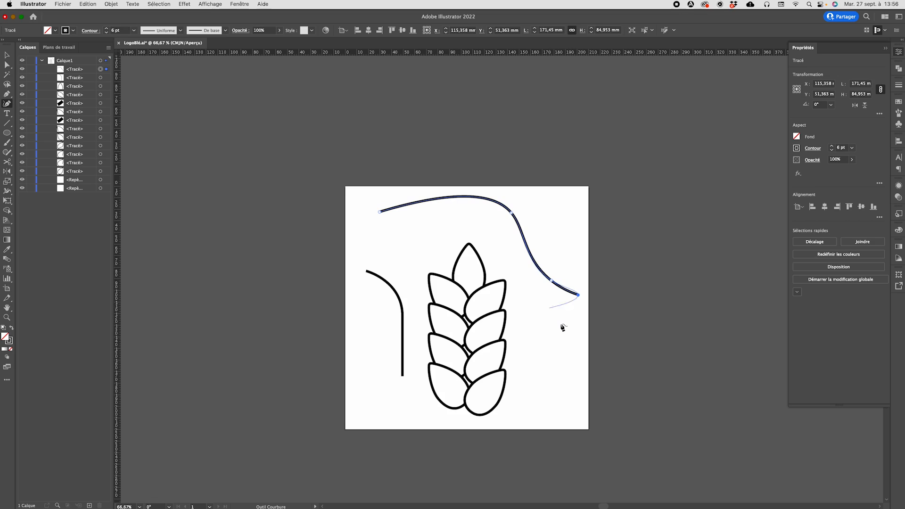
left_click(563, 408)
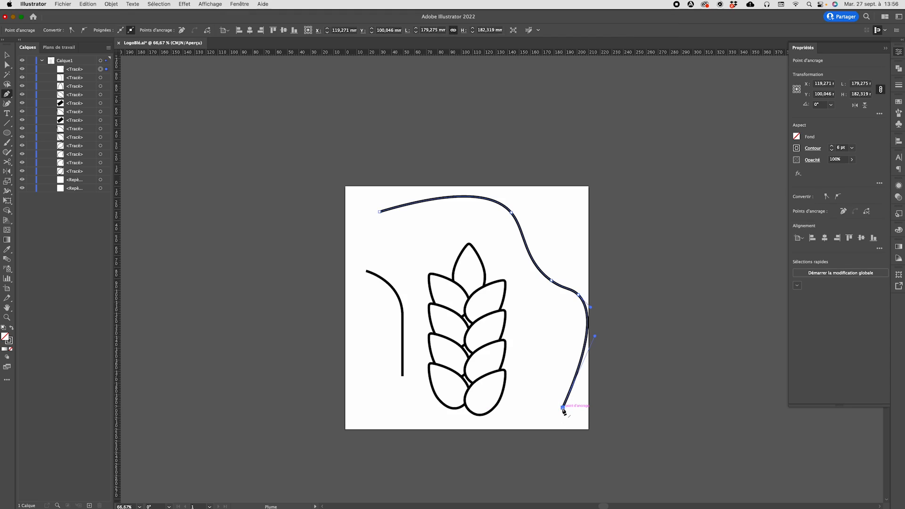
left_click(563, 409)
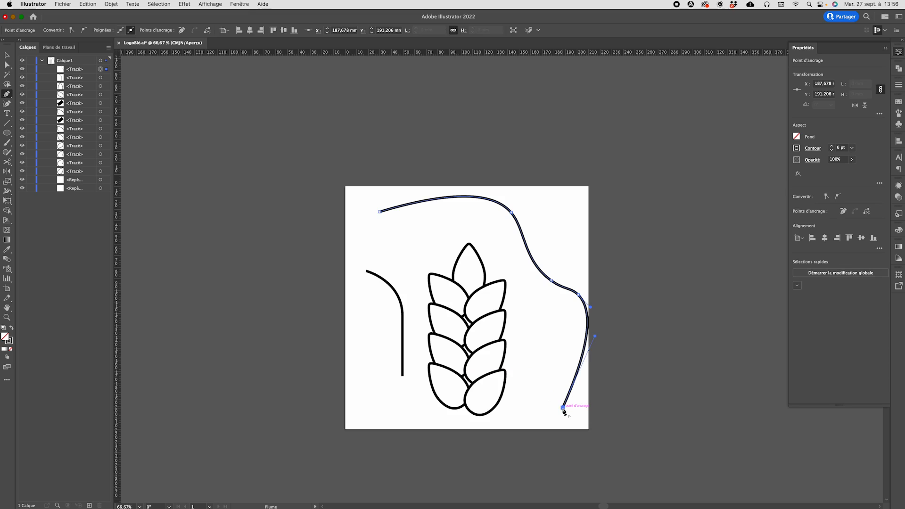
left_click(380, 212)
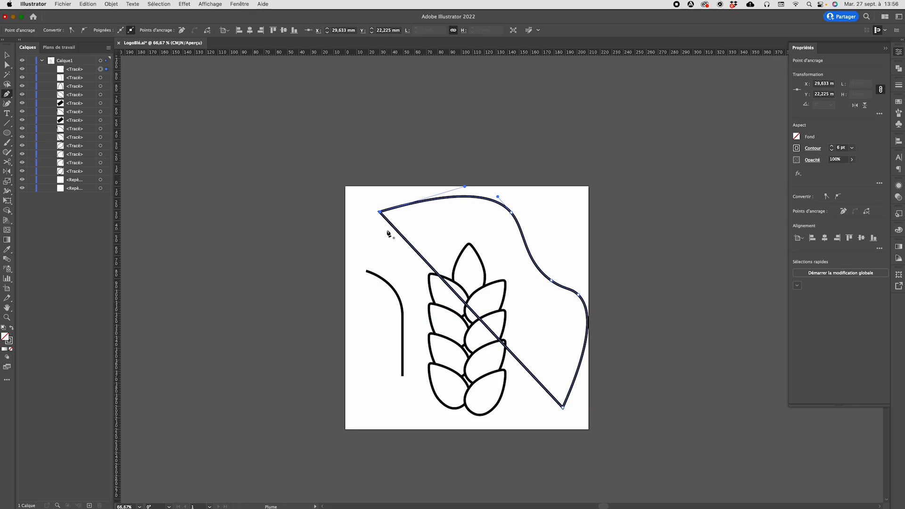
Delete the closed wavy path that crosses the wheat ear.
left_click(7, 56)
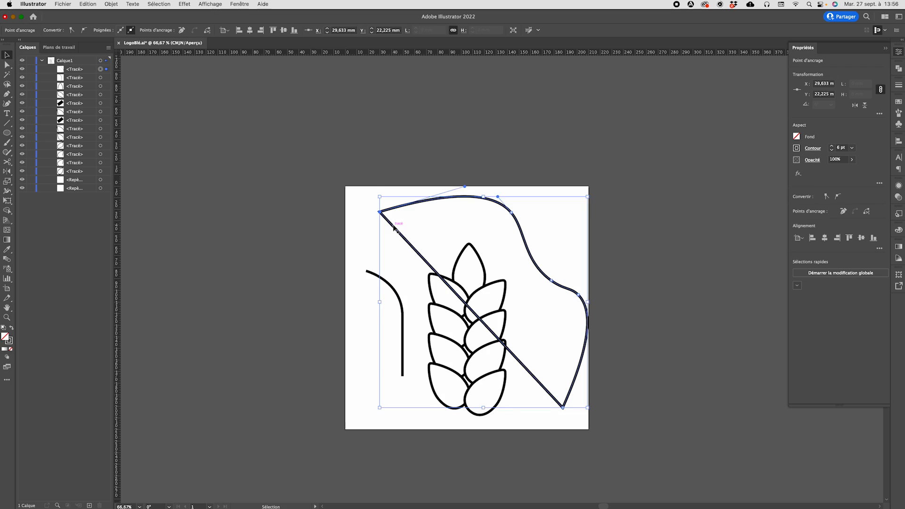
key("Delete")
key("Delete")
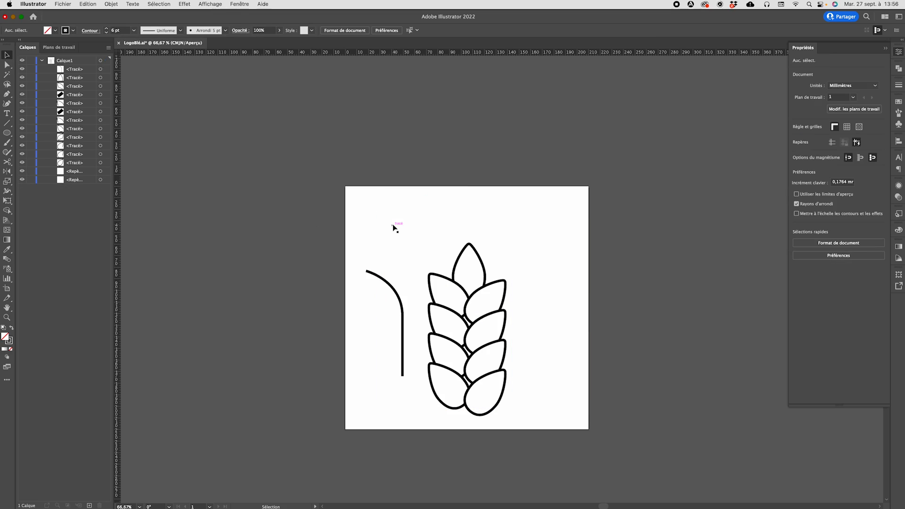
Rotate the open curved path to about 184° and place it along the lower left side of the wheat ear, then deselect it.
left_click(396, 293)
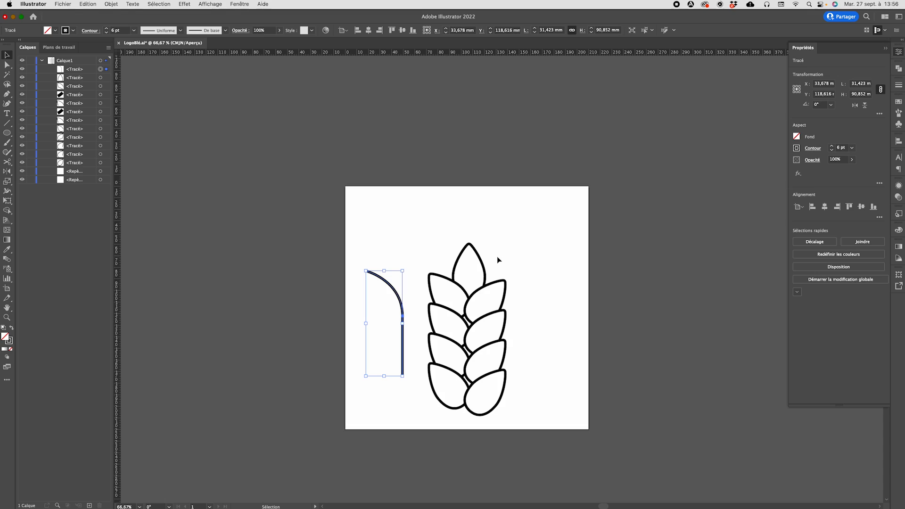
left_click_drag(403, 270, 445, 395)
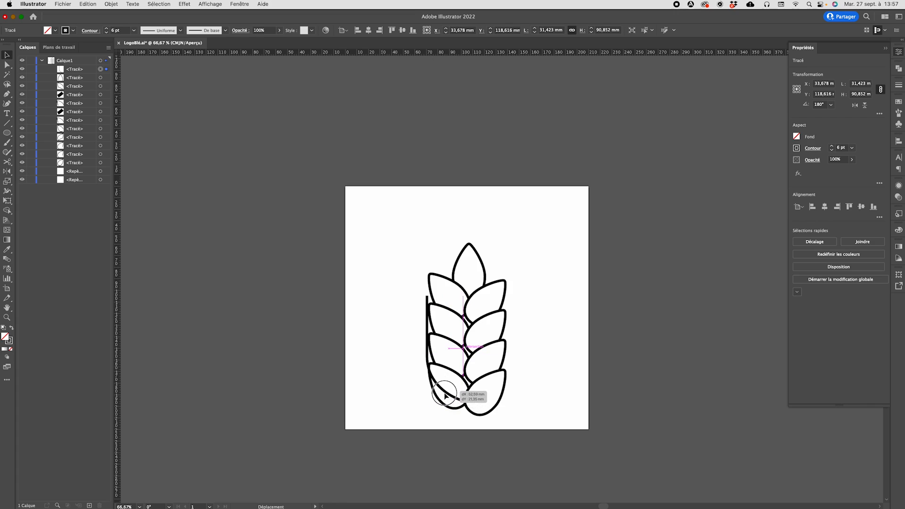
mouse_move(446, 396)
left_mouse_down()
mouse_move(471, 394)
mouse_move(445, 391)
mouse_move(444, 399)
left_mouse_up()
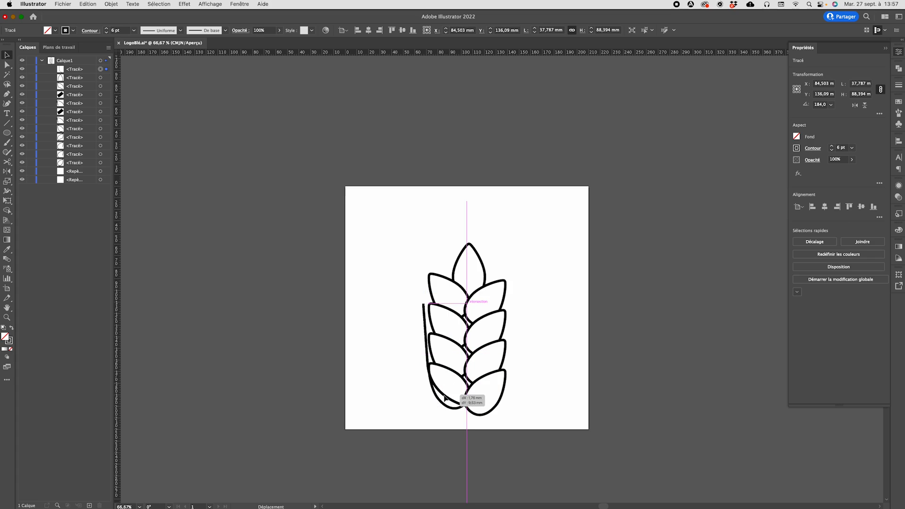
left_click(382, 386)
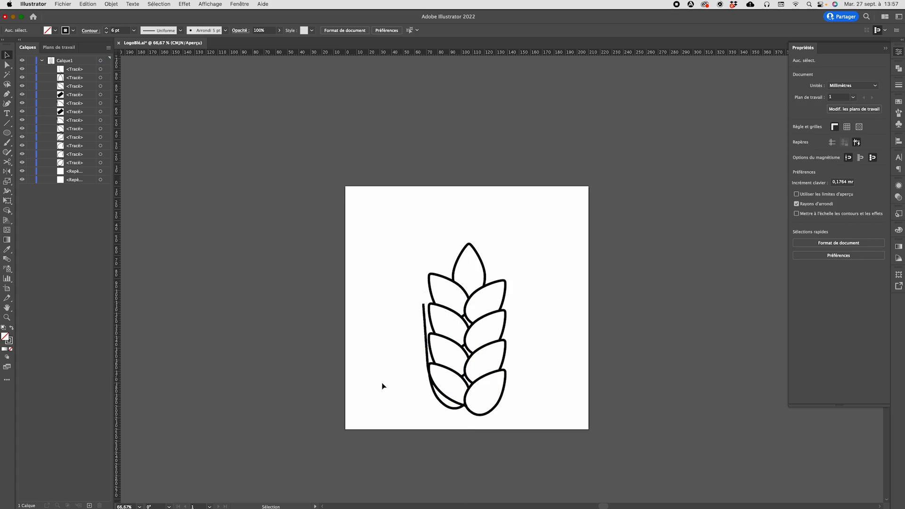
Rotate the curved path to about 190° and reposition it against the lower-left grain, centred at about X 86.6, Y 149.1 mm.
key("z")
left_click(437, 395)
left_click(493, 296)
key("v")
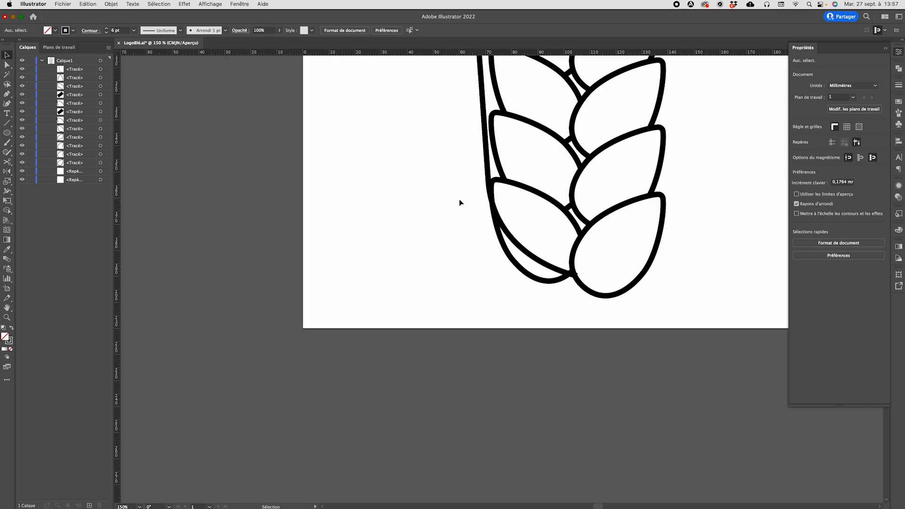
scroll(461, 285, "up", 4)
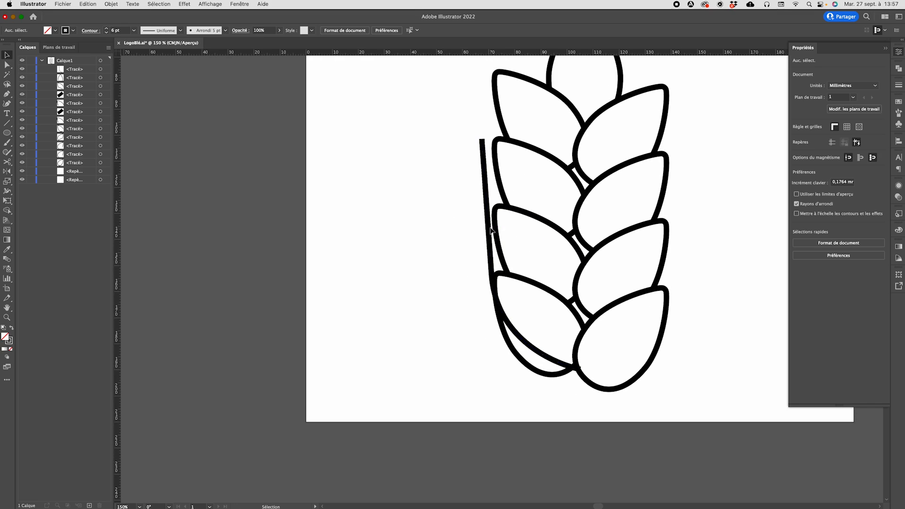
left_click_drag(491, 230, 492, 236)
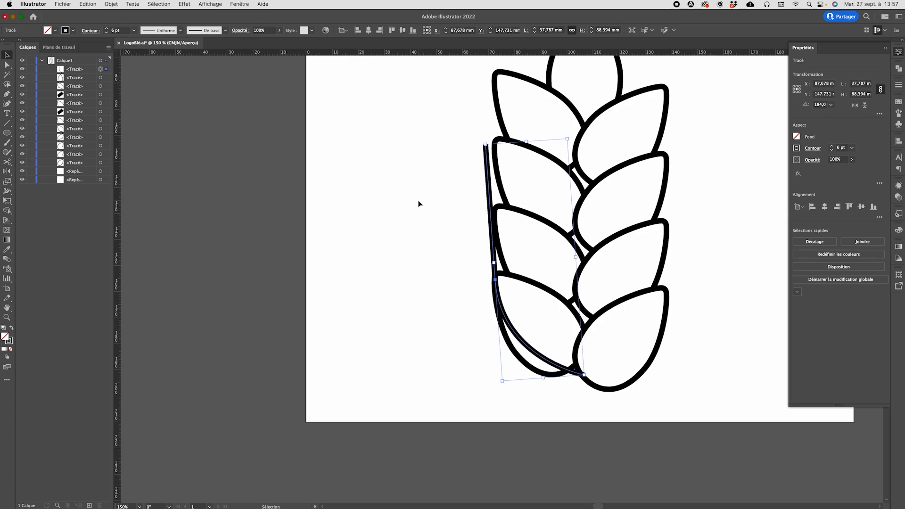
left_click_drag(570, 139, 561, 124)
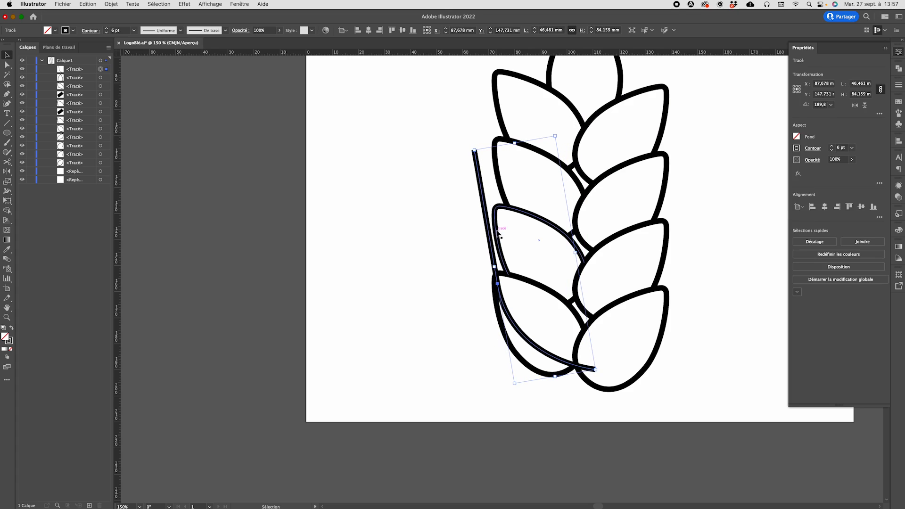
mouse_move(492, 239)
left_mouse_down()
mouse_move(474, 256)
mouse_move(465, 238)
mouse_move(488, 242)
left_mouse_up()
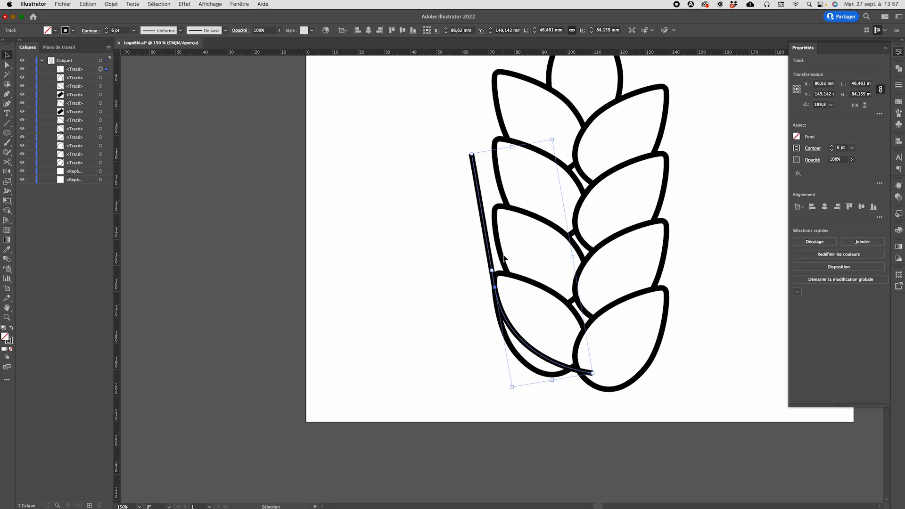
Delete the end anchor point of the path's curved section, keeping only the straight segment beside the left grains.
key("a")
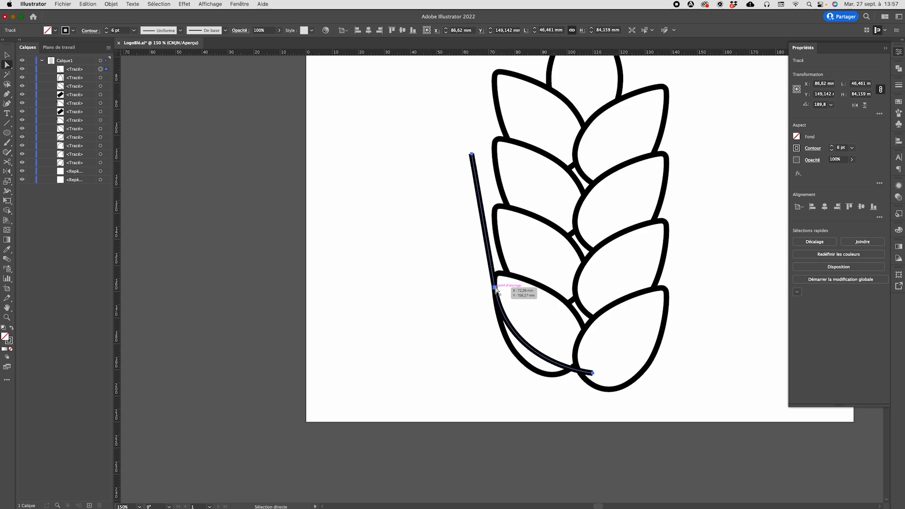
left_click(594, 373)
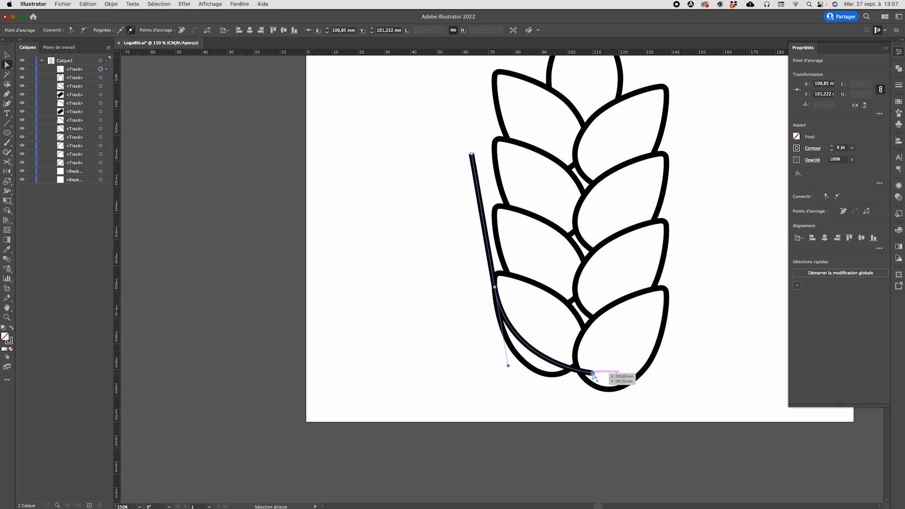
key("Delete")
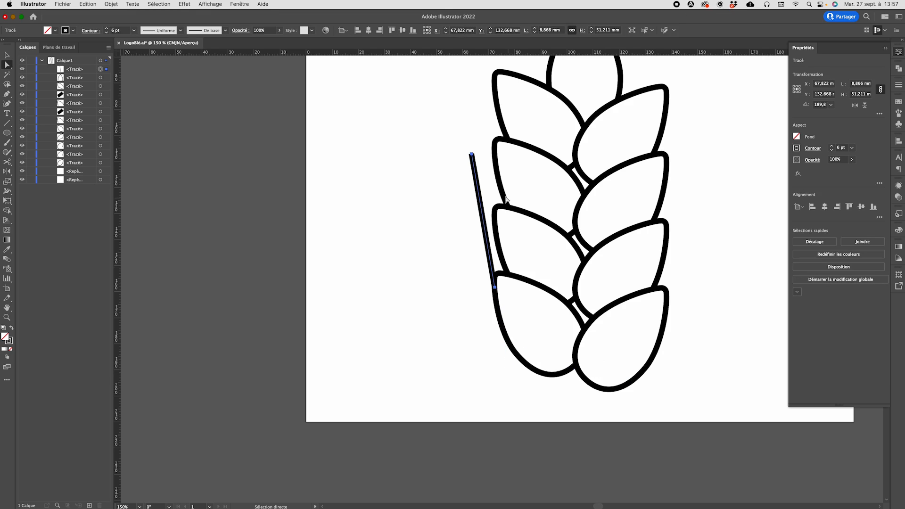
Reposition both end anchors of the remaining segment, the lower at about X 72.7, Y 161.9 mm, and shorten its lower handle to follow the grain's contour.
mouse_move(471, 154)
left_mouse_down()
mouse_move(478, 137)
mouse_move(472, 155)
left_mouse_up()
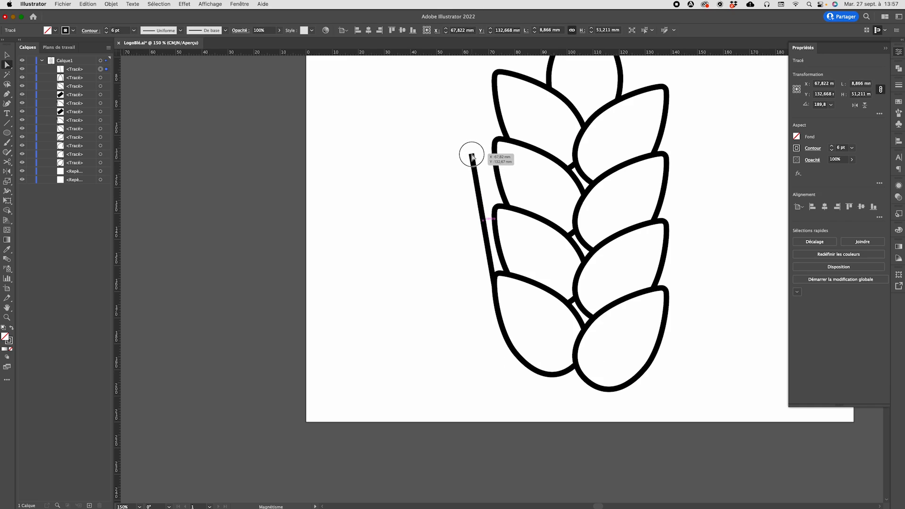
left_click(447, 172)
left_click(473, 154)
left_click_drag(473, 154, 483, 150)
left_click_drag(498, 290, 496, 298)
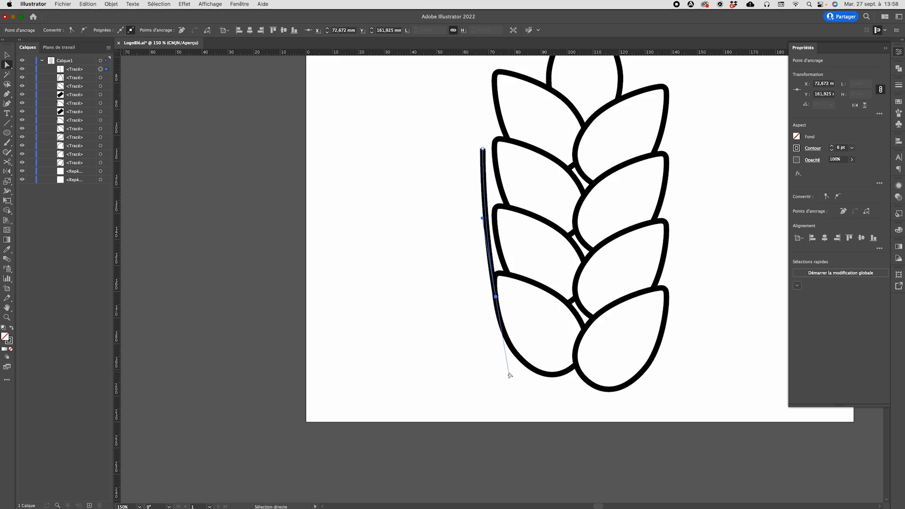
left_click_drag(509, 375, 499, 313)
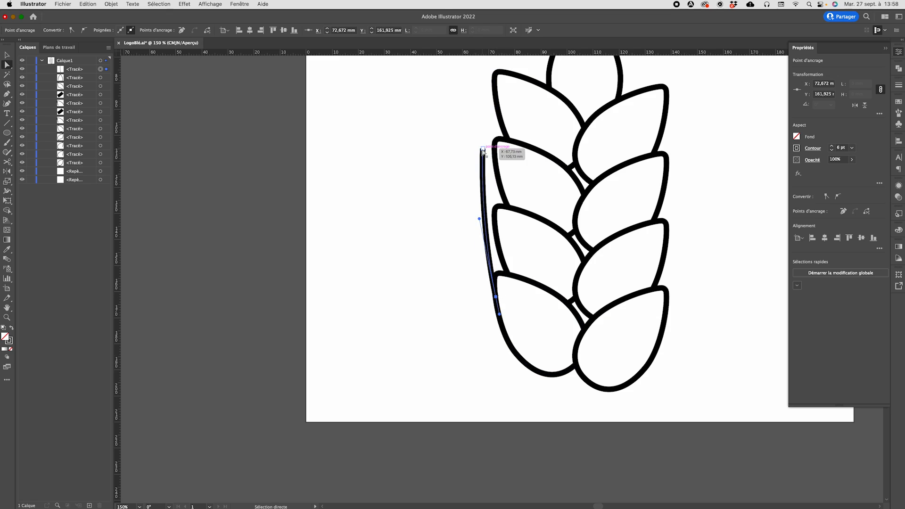
Give the line's stroke round caps and deselect it.
left_click(900, 86)
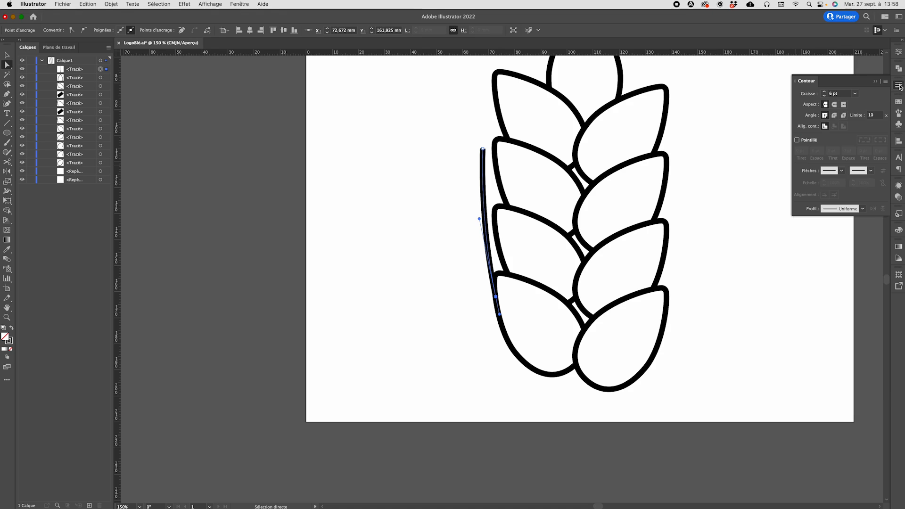
left_click(899, 53)
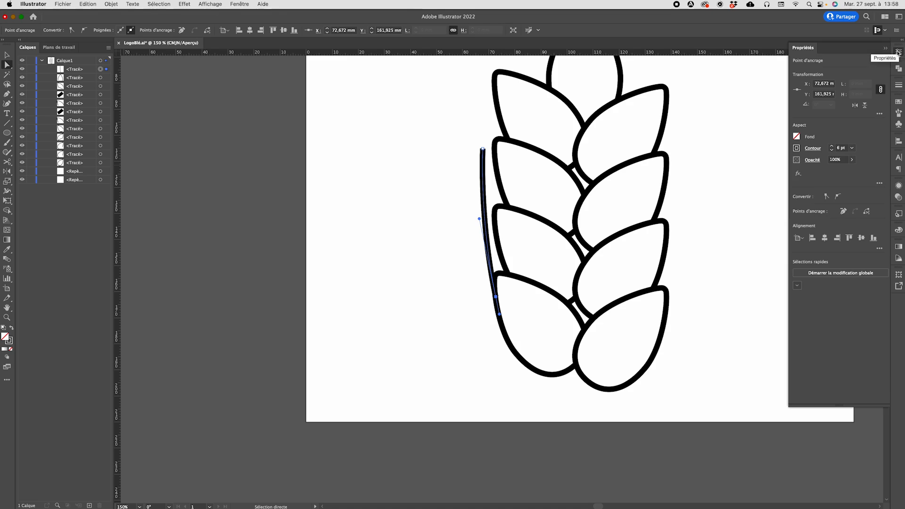
left_click(880, 183)
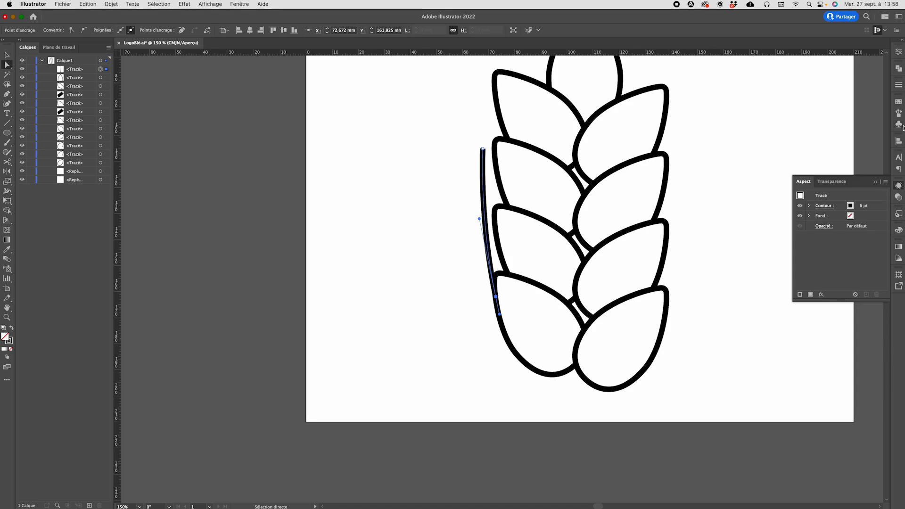
left_click(899, 86)
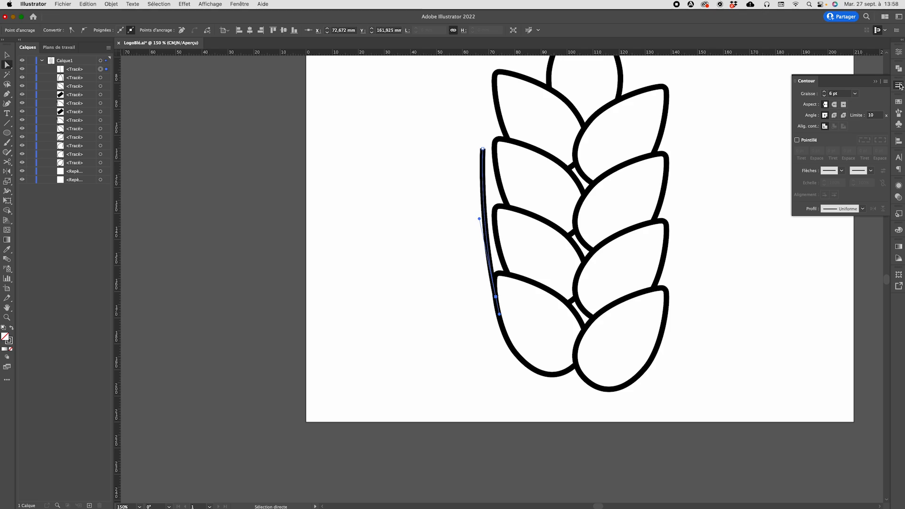
left_click(241, 5)
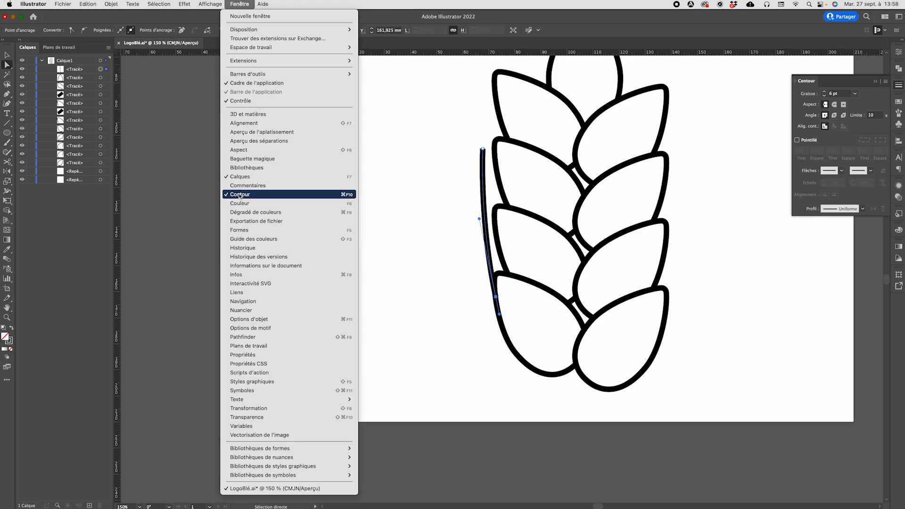
left_click(836, 108)
left_click(835, 105)
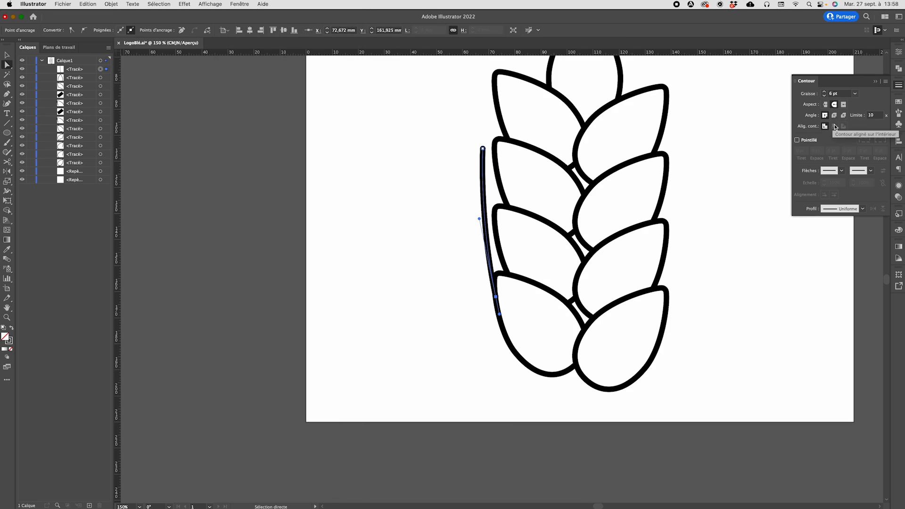
left_click(457, 178)
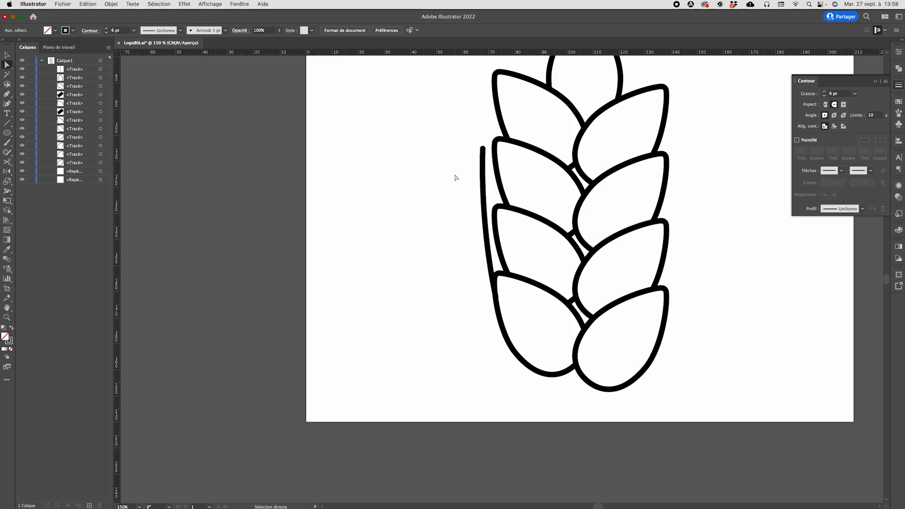
Try moving the line's lower anchor point to about X 72.3 mm, and undo the accidental reshaping of the lower-left grain.
key("super+space")
left_click_drag(466, 247, 576, 348)
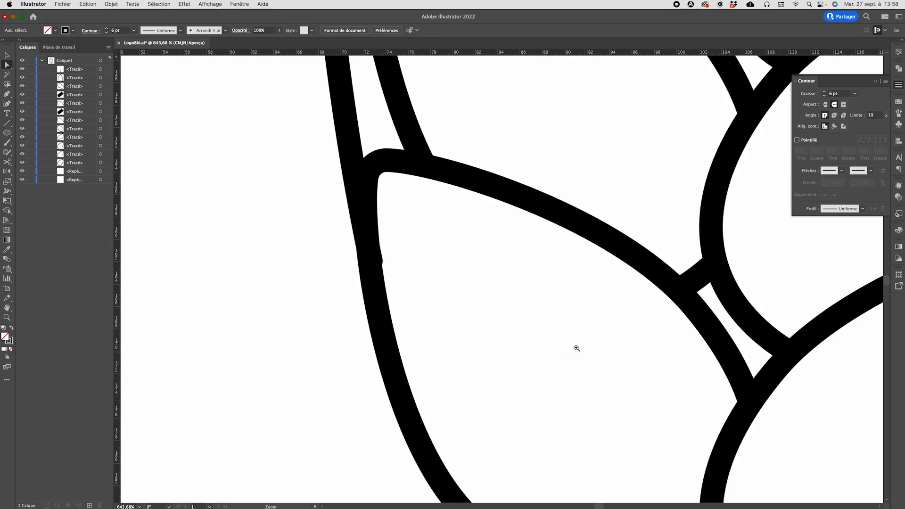
left_click(361, 201)
left_click(370, 262)
left_click_drag(371, 262, 368, 262)
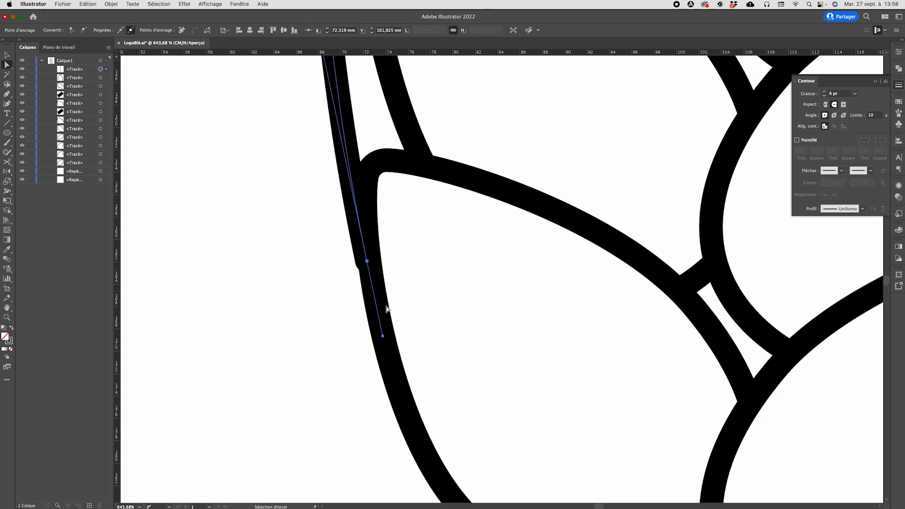
left_click(383, 336)
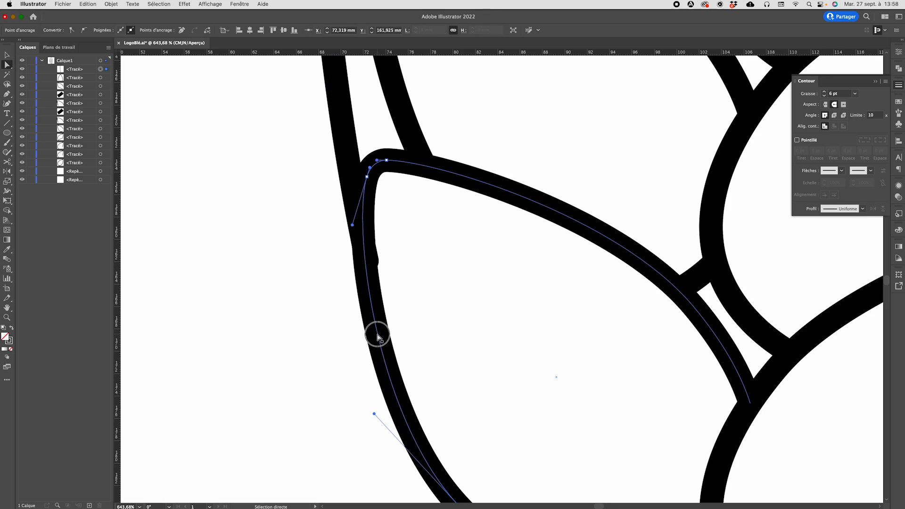
key("super")
key("super+z")
scroll(335, 252, "right", 1)
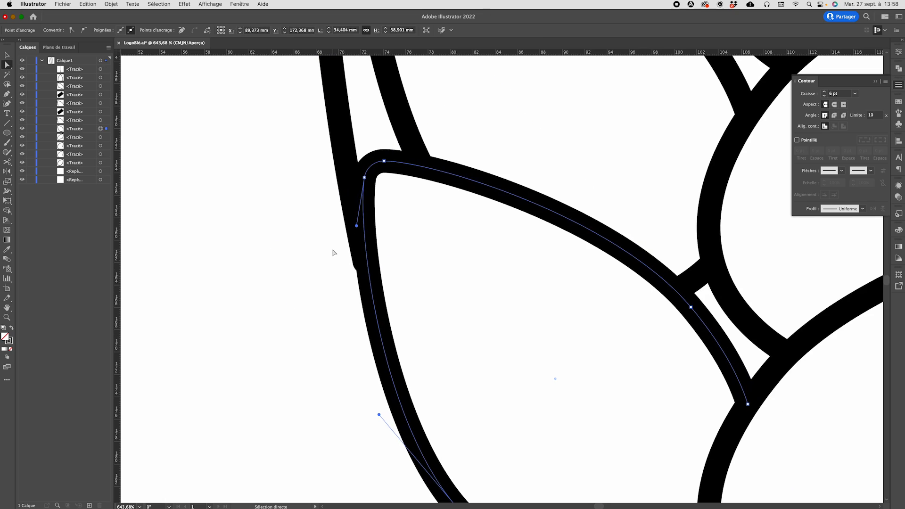
Adjust the direction handle of the line's lower anchor point and move the point to about X 72.7 mm.
left_click(347, 173)
left_click(363, 263)
left_click_drag(380, 337, 377, 337)
left_click_drag(365, 261, 372, 263)
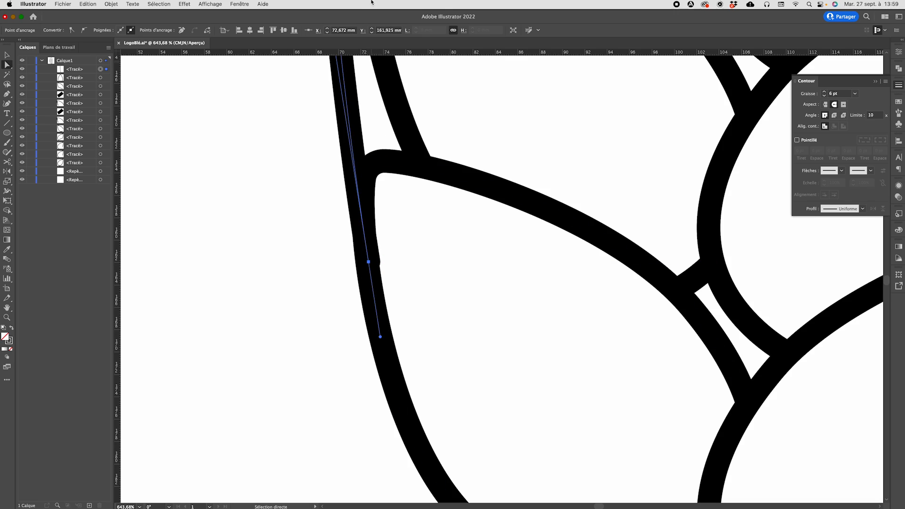
Set the lower anchor point's X position to 72.5 mm so the line end sits over the grain outline.
left_click(345, 30)
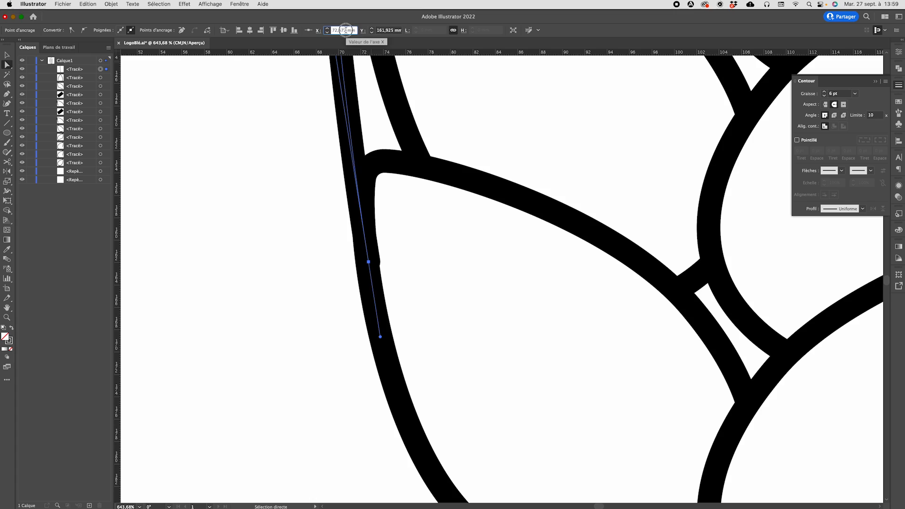
key("Return")
left_click(343, 30)
key("Return")
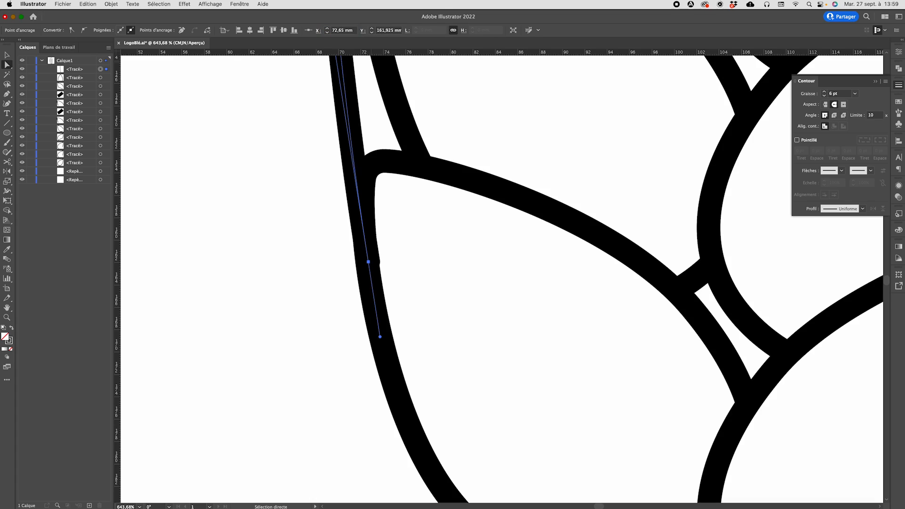
left_click_drag(344, 30, 340, 30)
type("4")
key("Return")
type("5")
key("Return")
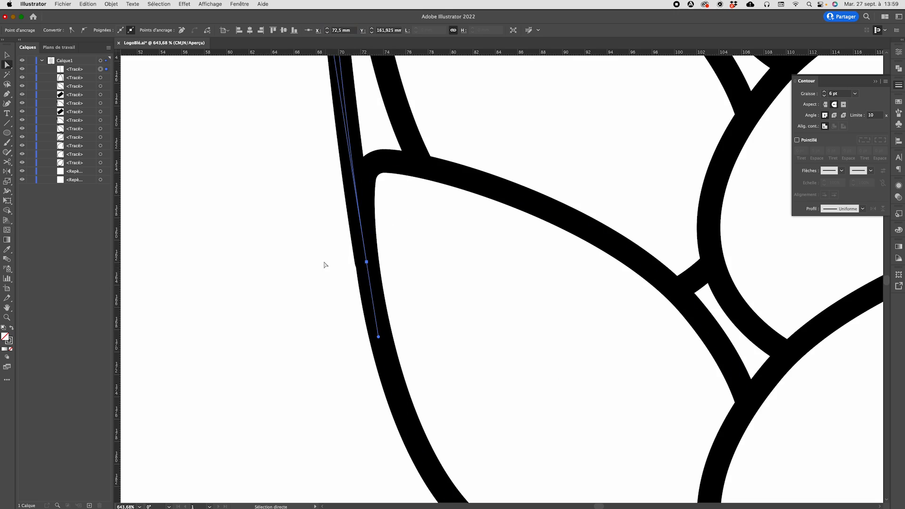
Flatten the line's curve by pulling the lower anchor's upper handle slightly toward the grains, and deselect the line.
key("super+minus")
key("super+minus")
key("super+minus")
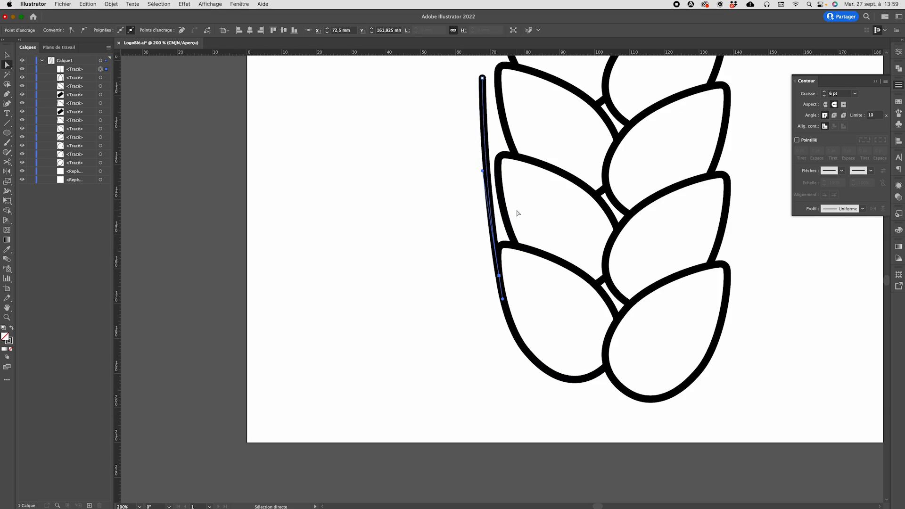
left_click_drag(482, 169, 487, 174)
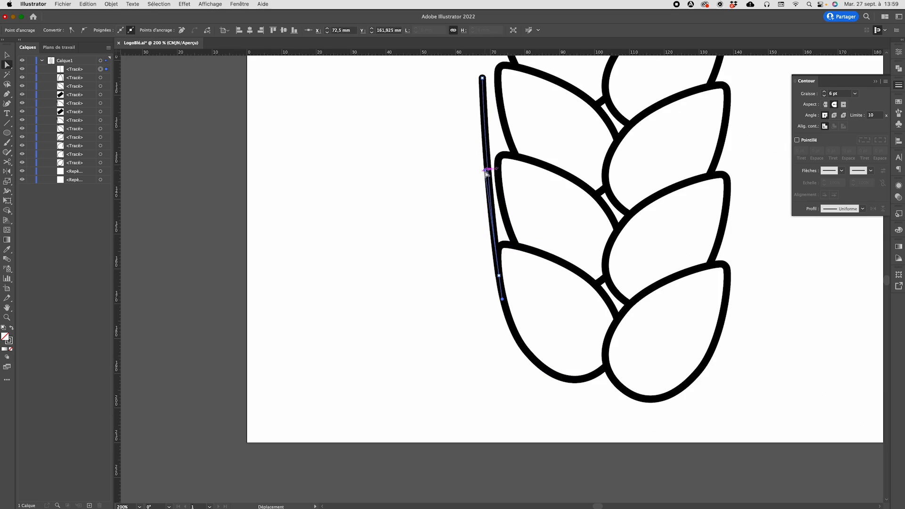
left_click(421, 194)
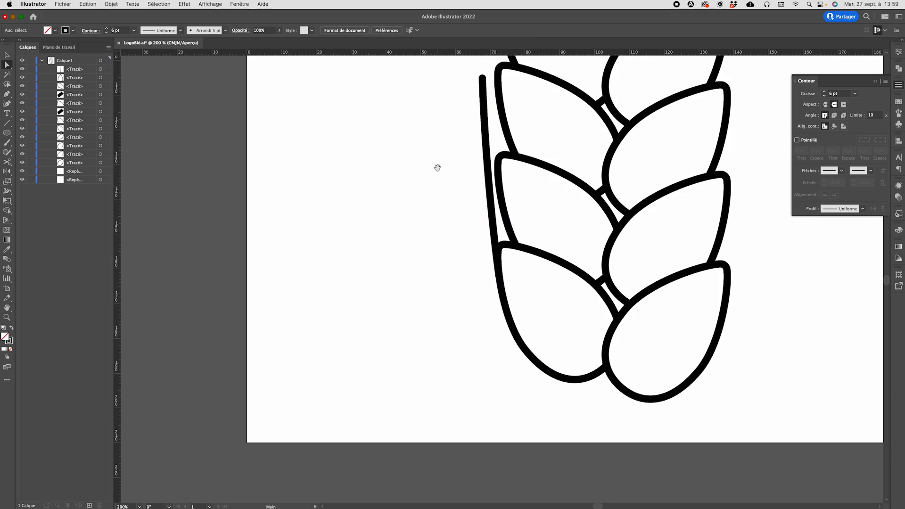
Duplicate the awn on the ear's left side about 49 mm straight up, beside the upper-left grains.
left_click_drag(436, 165, 333, 257)
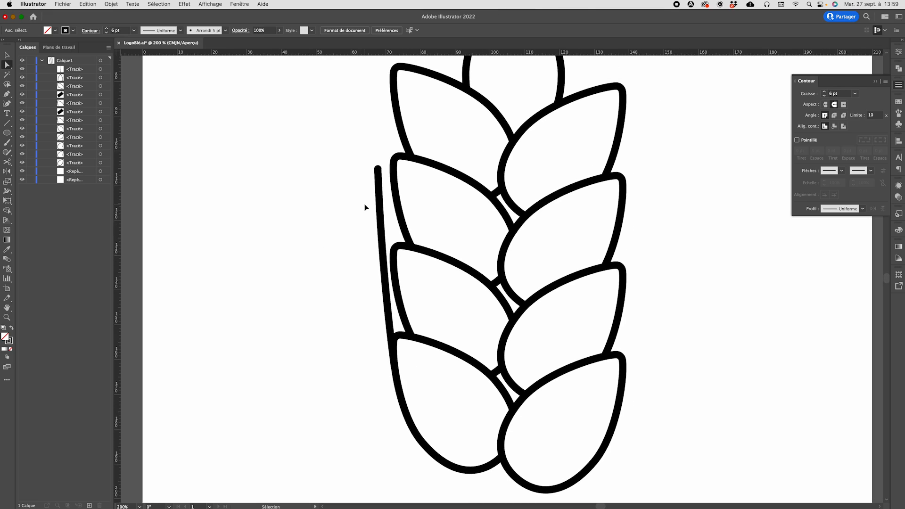
key("super+minus")
key("super+minus")
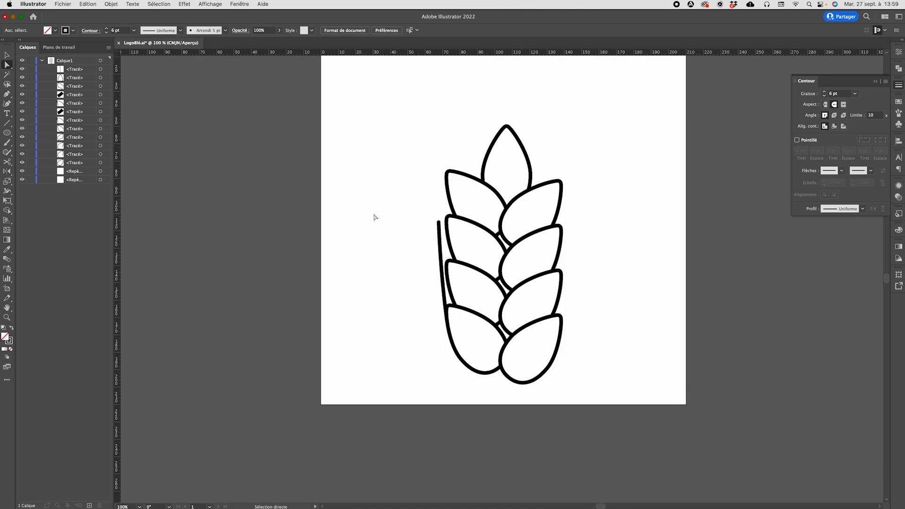
key("v")
left_click(444, 286)
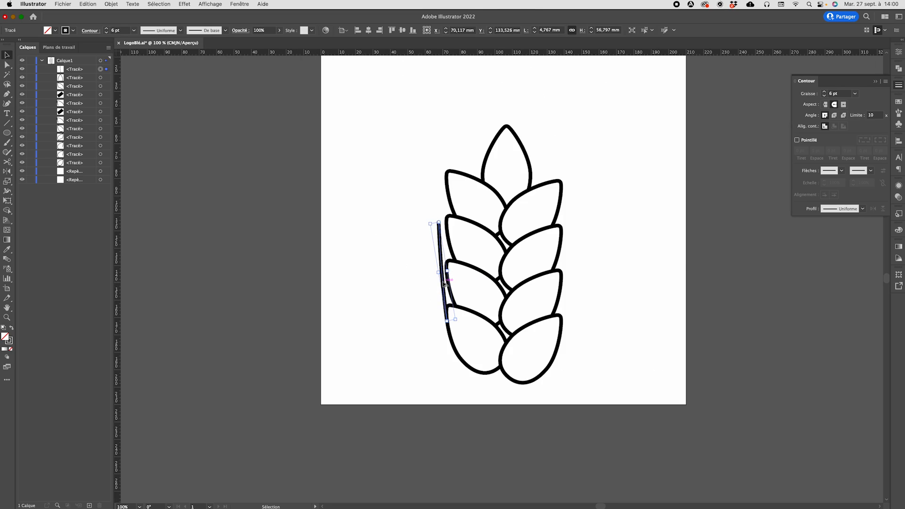
left_click_drag(444, 285, 443, 199)
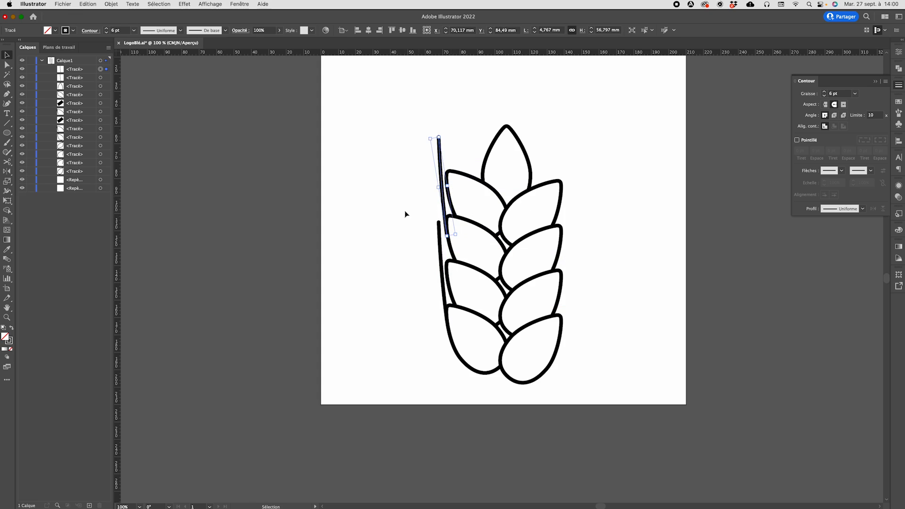
Make another copy of the duplicated awn higher up, so it extends above the tip of the central grain.
left_click(445, 213)
left_click_drag(445, 212, 446, 165)
left_click(415, 193)
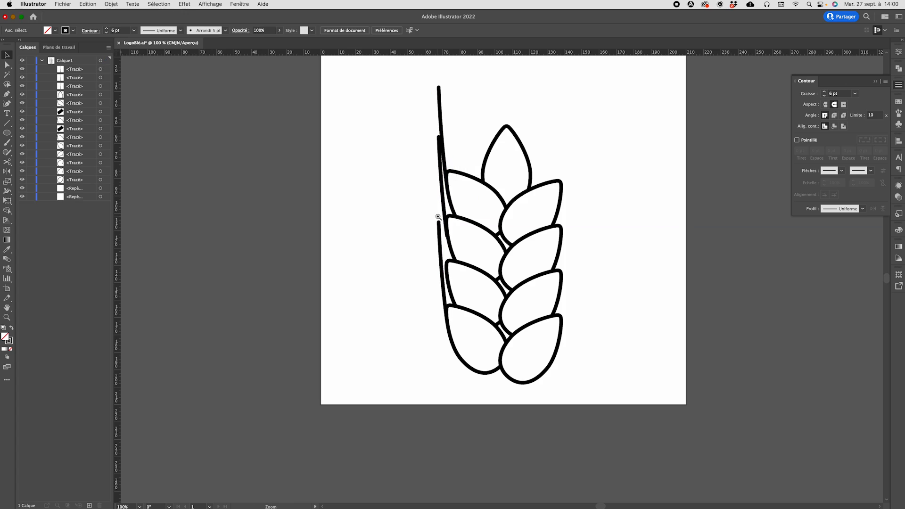
Move the middle left awn slightly down and outward so its lower end meets the second left grain from the top.
key("super+plus")
left_click_drag(495, 272, 413, 249)
mouse_move(394, 220)
left_mouse_down()
mouse_move(423, 279)
mouse_move(451, 269)
mouse_move(451, 279)
left_mouse_up()
left_click_drag(475, 345, 479, 344)
left_click(359, 320)
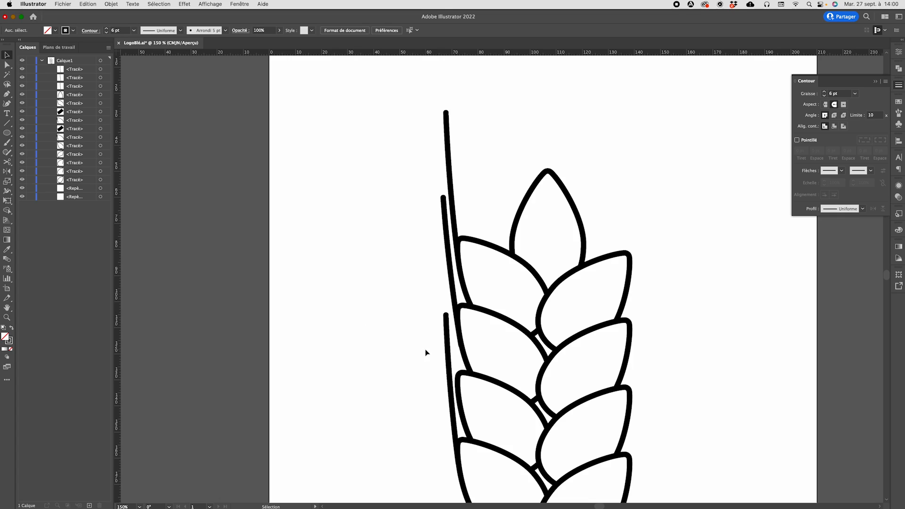
Adjust the direction handle of the middle left awn's lower anchor point and align the point with the grain outline.
key("z")
mouse_move(427, 269)
left_mouse_down()
mouse_move(505, 387)
mouse_move(536, 405)
left_mouse_up()
key("v")
left_click(459, 330)
key("a")
left_click(479, 308)
left_click(429, 310)
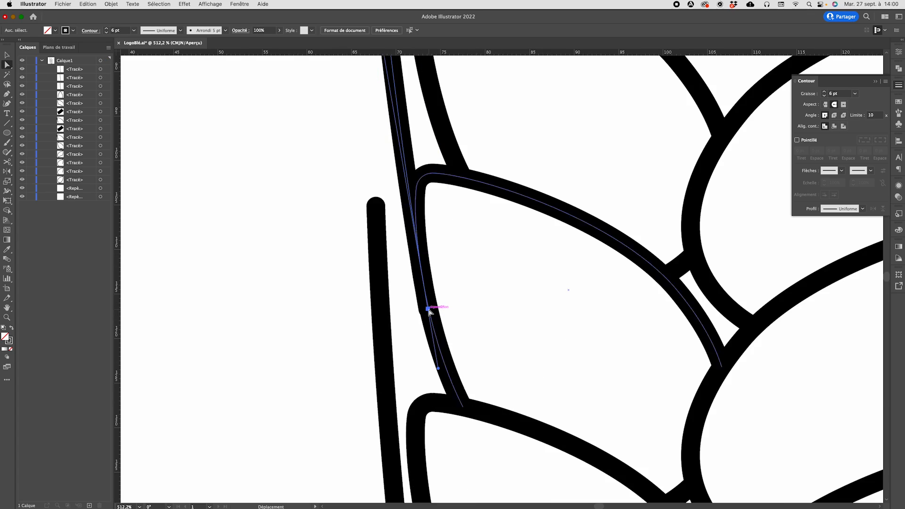
left_click_drag(439, 372, 445, 369)
left_click_drag(428, 309, 429, 310)
left_click(485, 320)
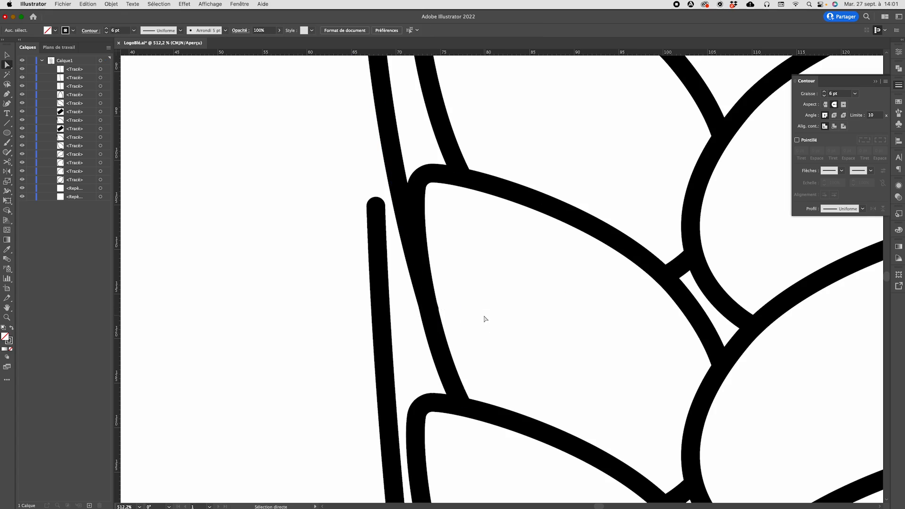
Select the three left awns together and display the document guides.
key("v")
key("super+minus")
key("super+minus")
key("super+minus")
key("super+minus")
key("super+minus")
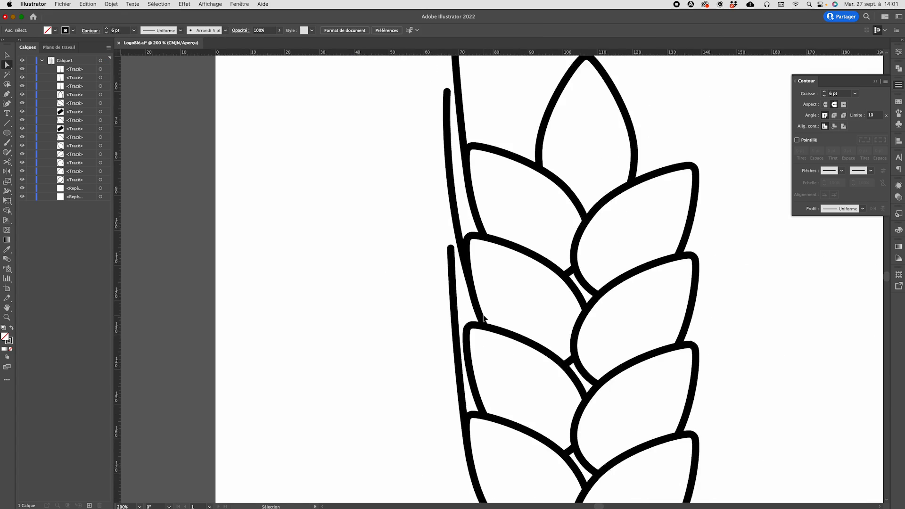
left_click_drag(486, 319, 413, 312)
left_click(401, 200)
left_click(403, 189, "shift")
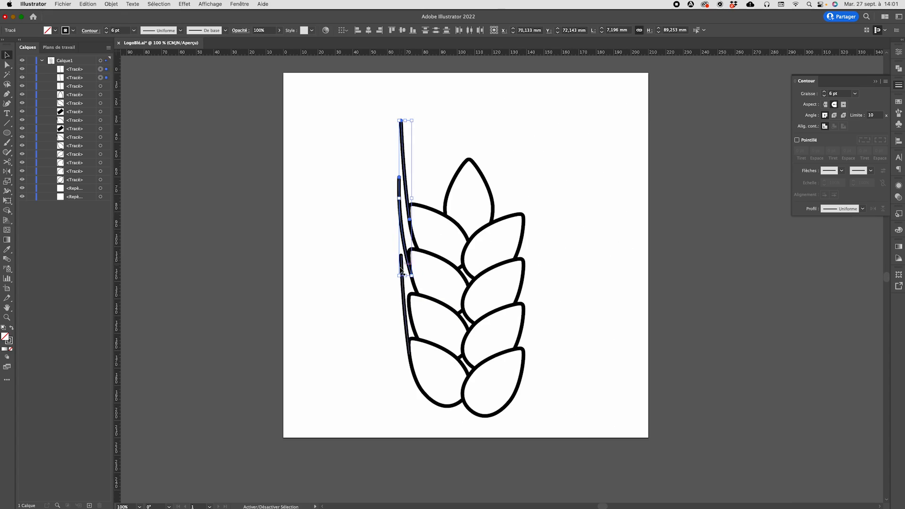
left_click(404, 267, "shift")
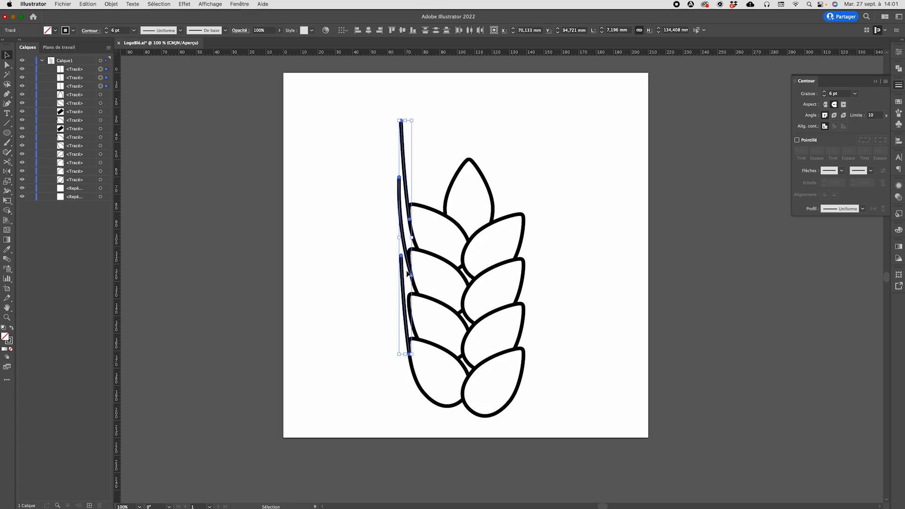
key("a")
key("super+semicolon")
key("v")
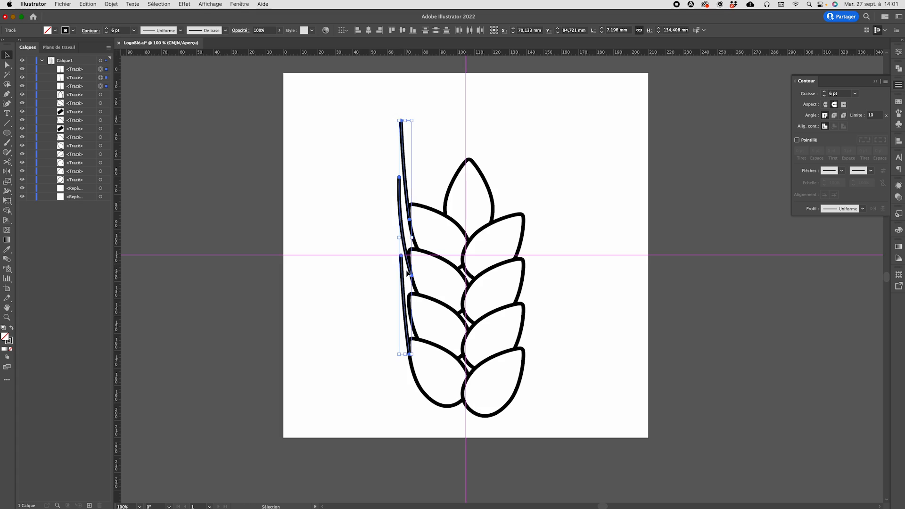
left_click(211, 5)
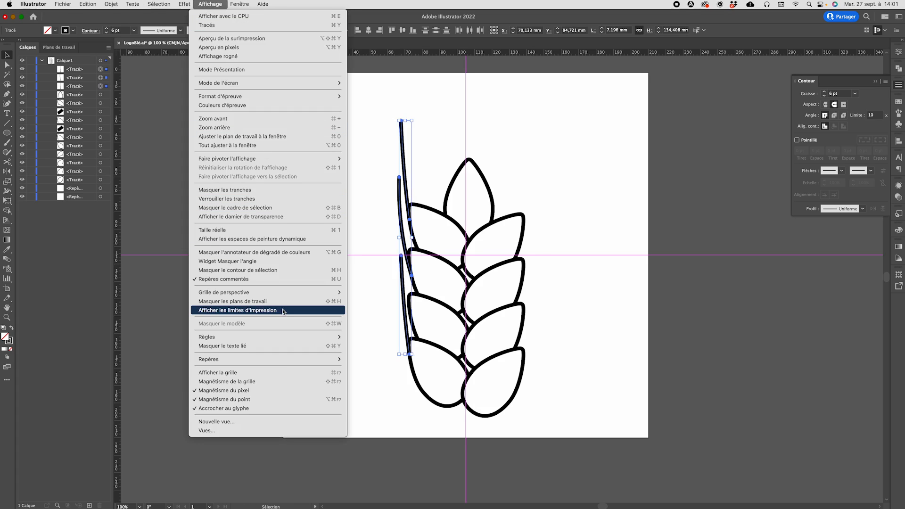
mouse_move(290, 358)
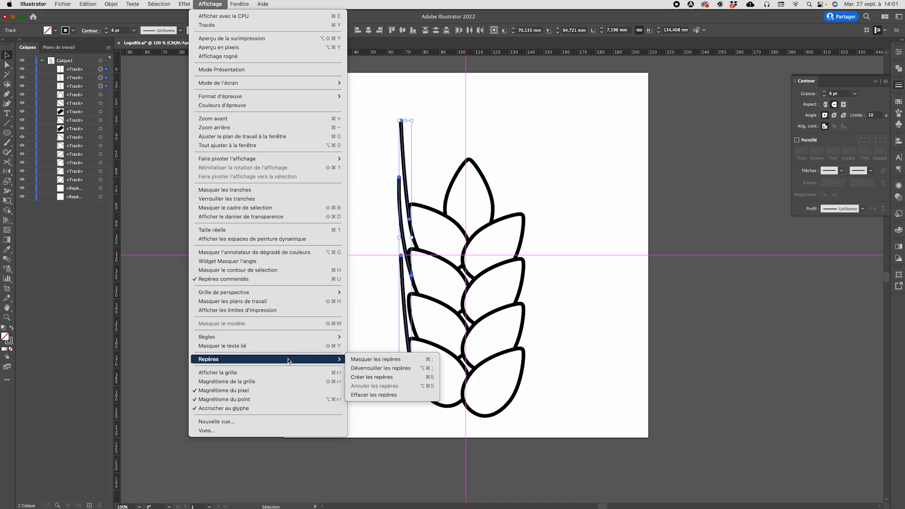
left_click(154, 317)
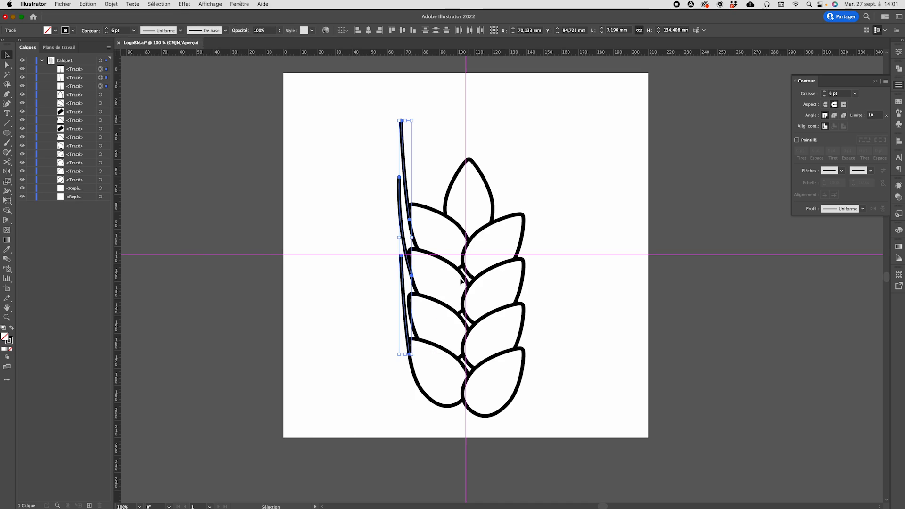
Reflect a copy of the three awns across the vertical axis, with the origin on the central vertical guide, and deselect them.
key("o")
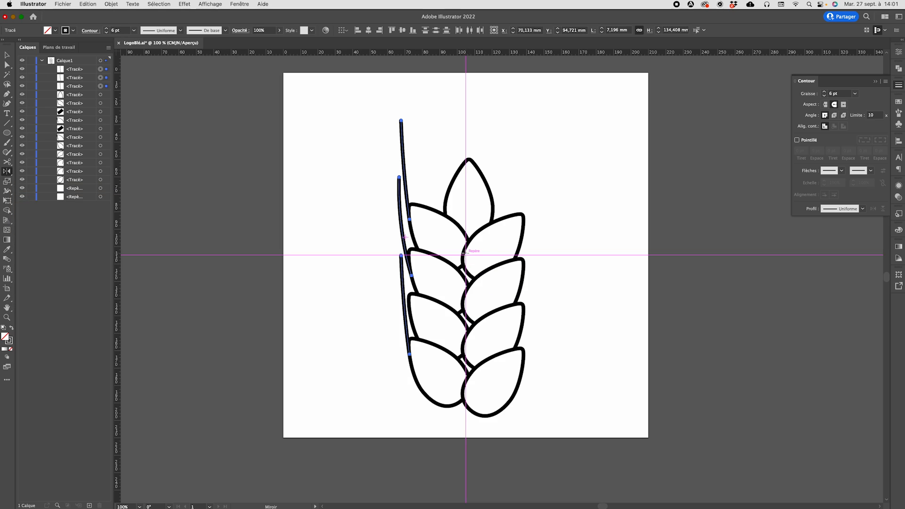
key("super+space")
left_click(466, 254)
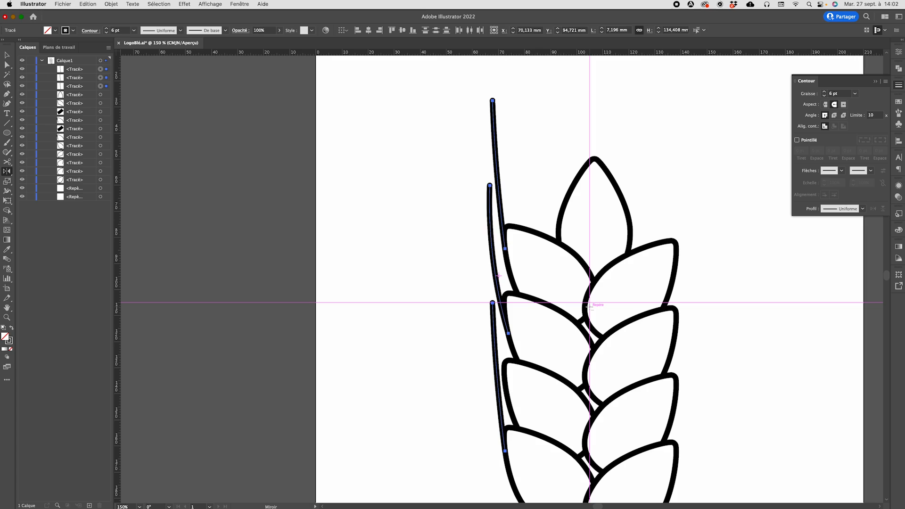
left_click(590, 307, "alt")
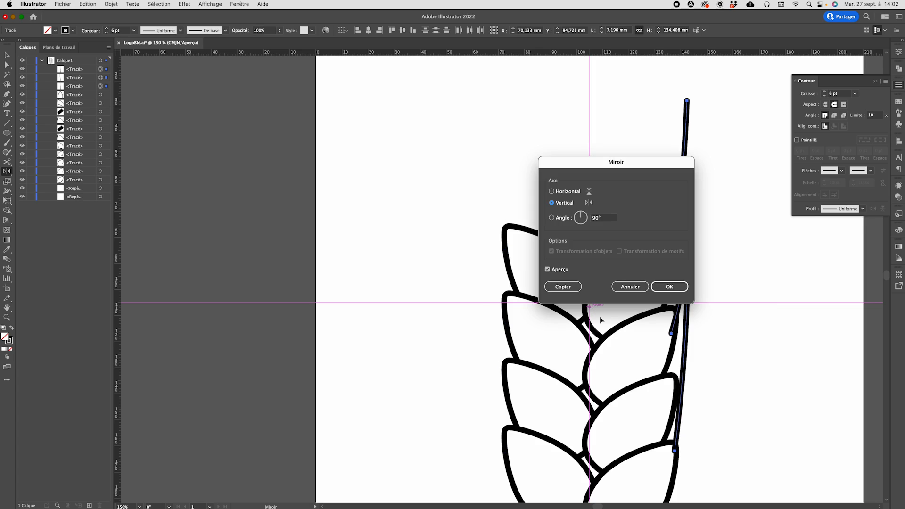
left_click(563, 287)
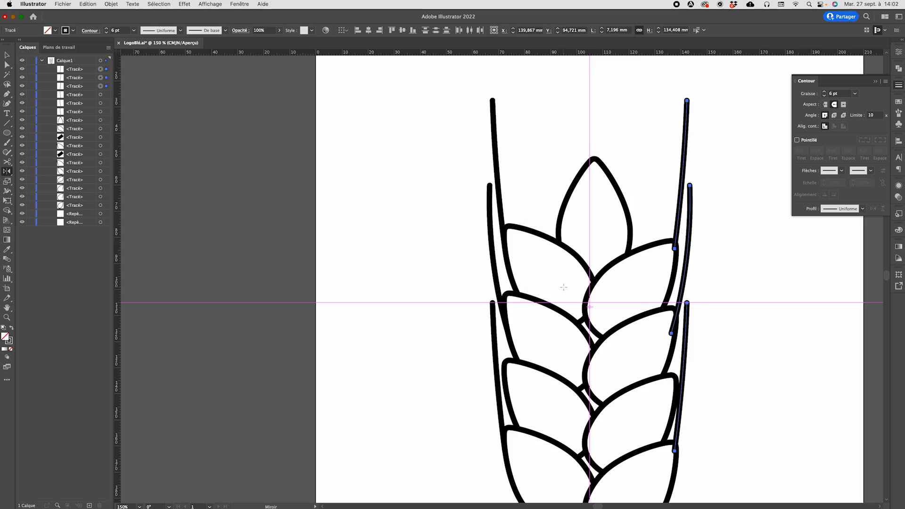
left_click_drag(621, 259, 507, 229)
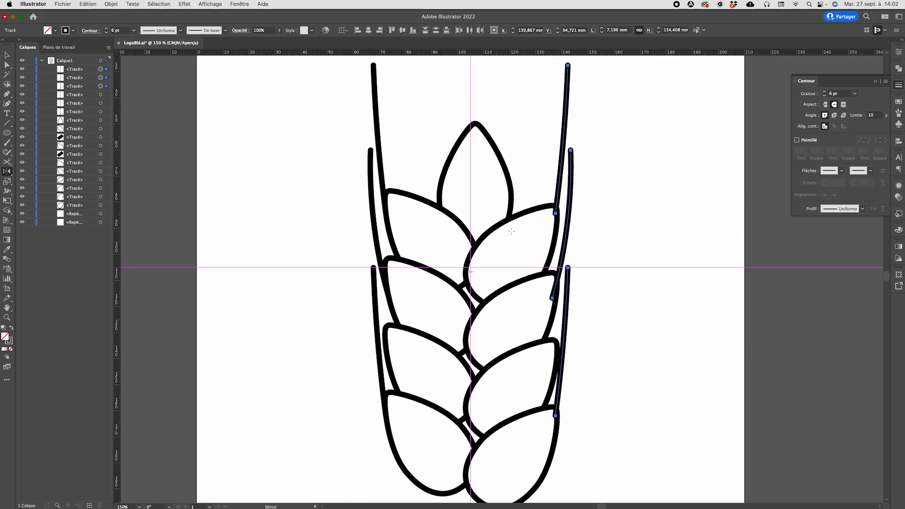
key("v")
left_click(620, 250)
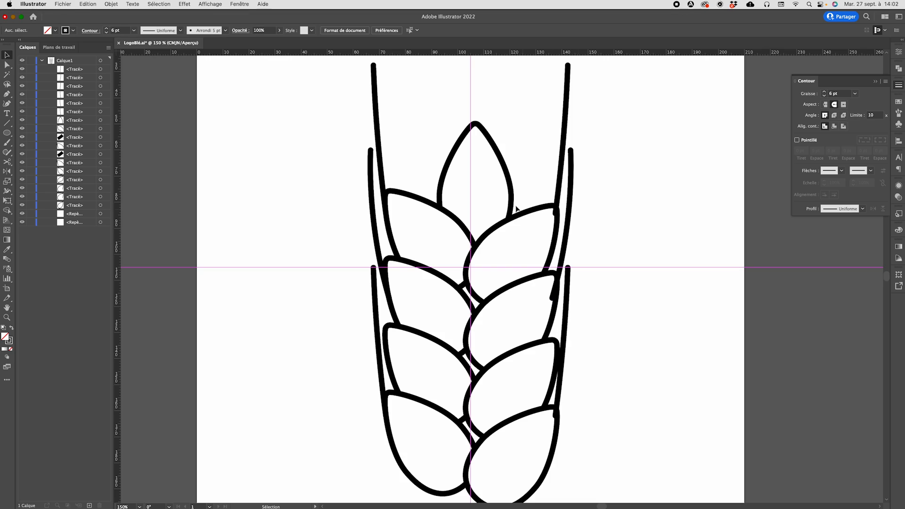
Select the three mirrored awns and nudge them horizontally to about X 140.2 mm against the right grains.
left_click(535, 213)
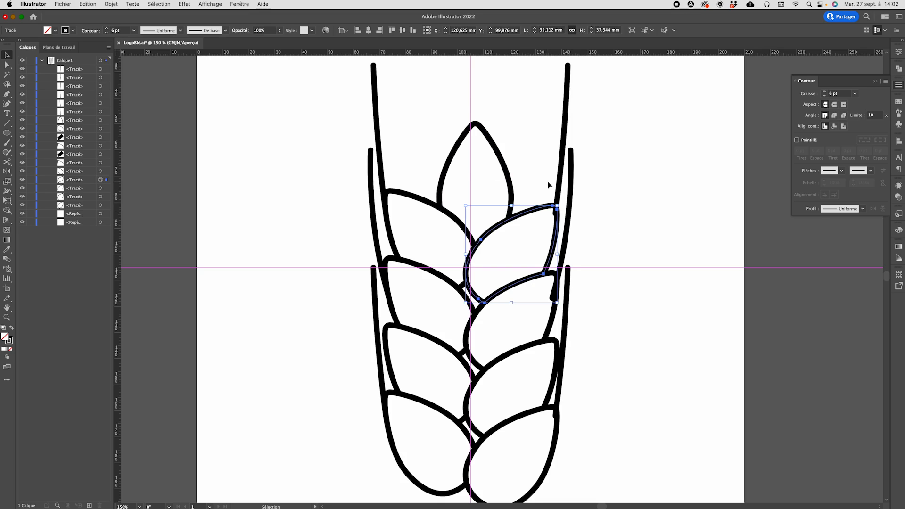
left_click(562, 183)
left_click(572, 187, "shift")
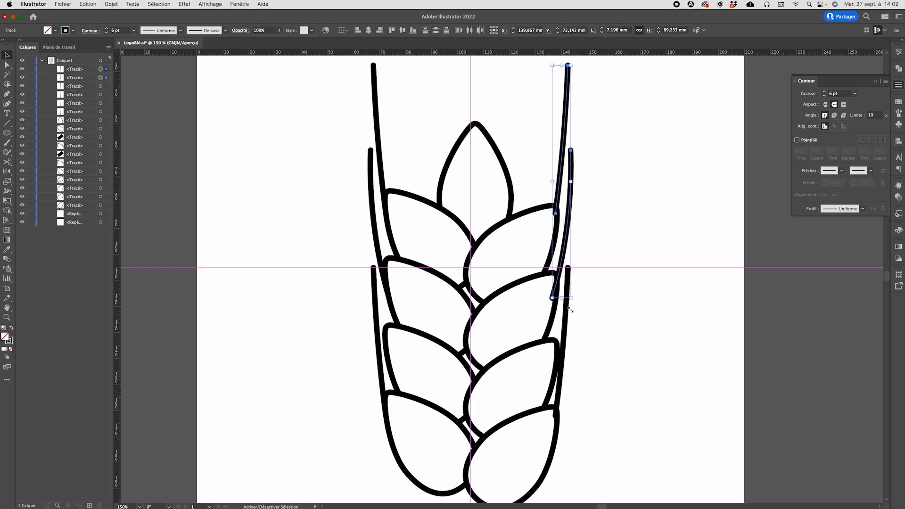
left_click(567, 334, "shift")
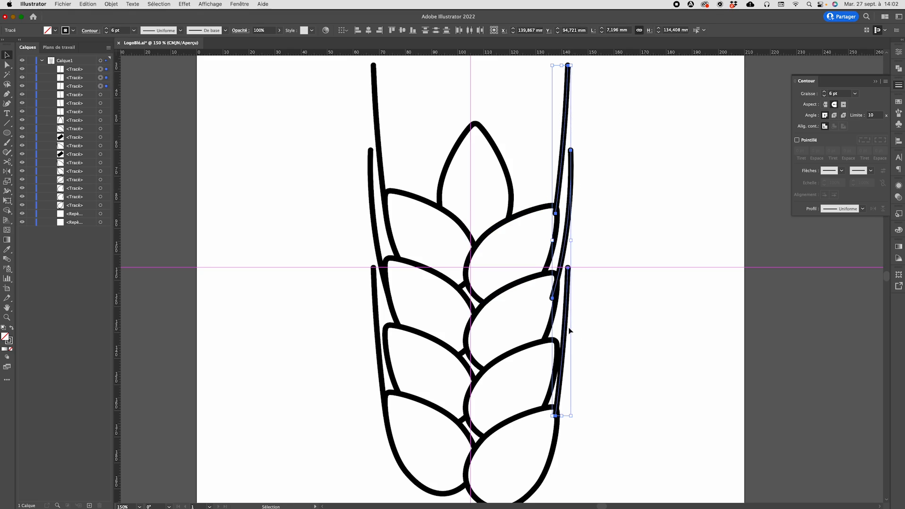
key("Right")
key("Right")
key("Right")
key("Right")
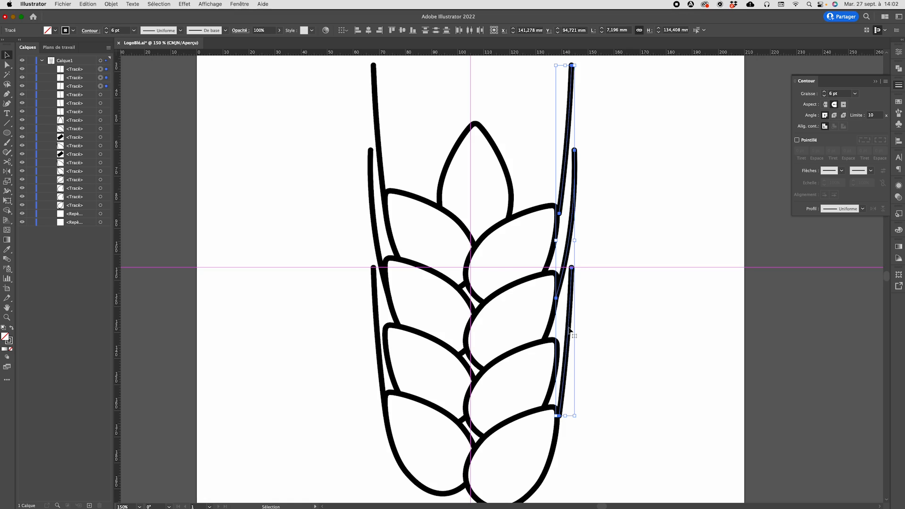
key("a")
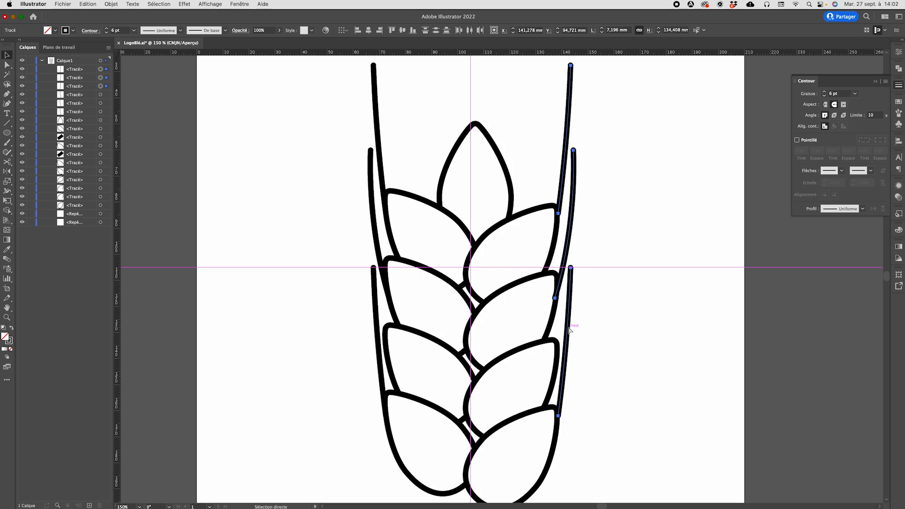
key("Left")
key("Left")
key("v")
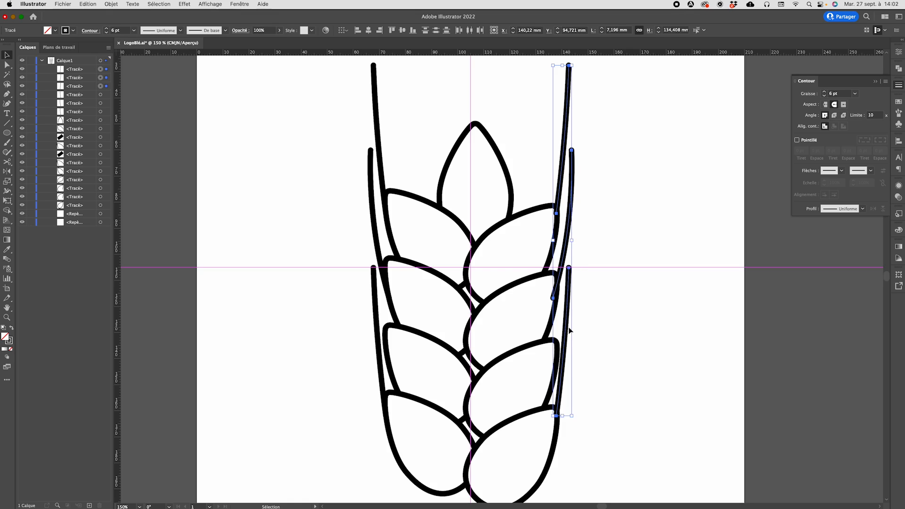
Move the three right awns down to about Y 100.4 mm so their lower ends meet the grain outlines, and deselect them.
key("shift+Down")
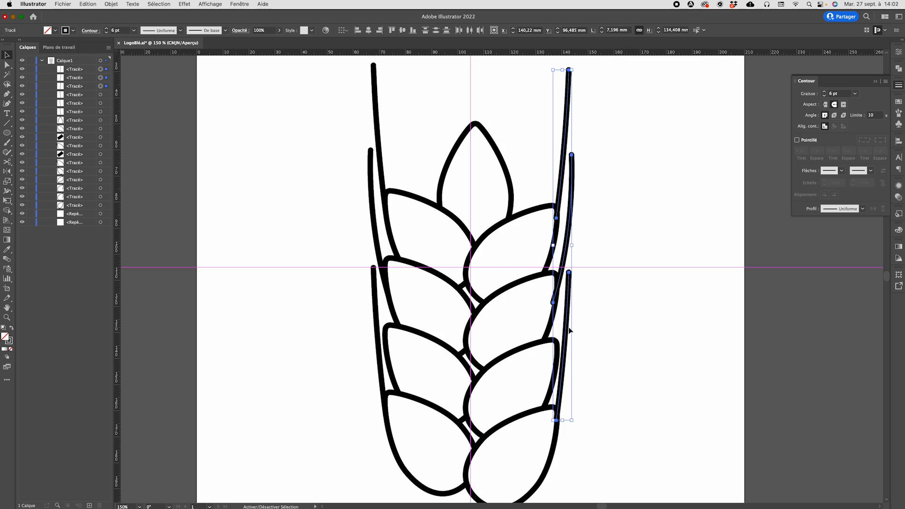
key("Down")
key("Down")
key("Down")
key("Down")
key("Down")
key("Down")
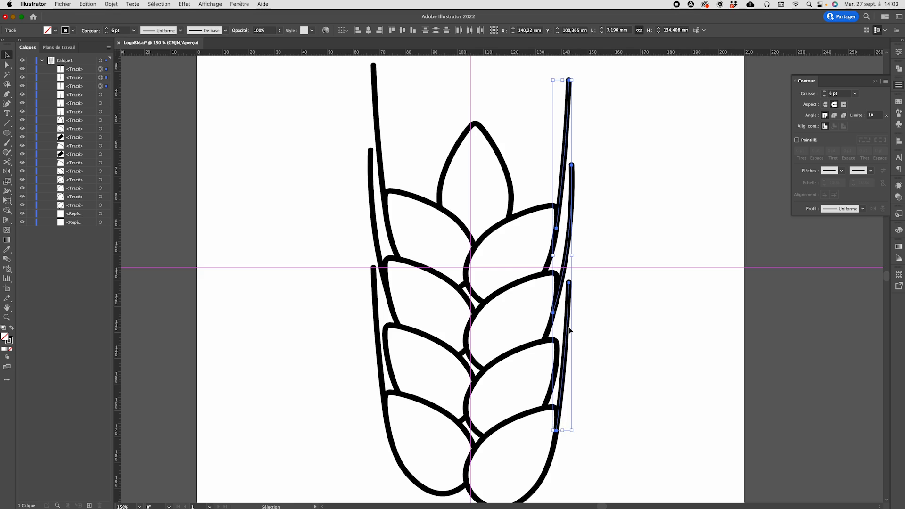
left_click(629, 385)
Nudge the lowest right awn slightly toward the grain outline and deselect it.
left_click(569, 366)
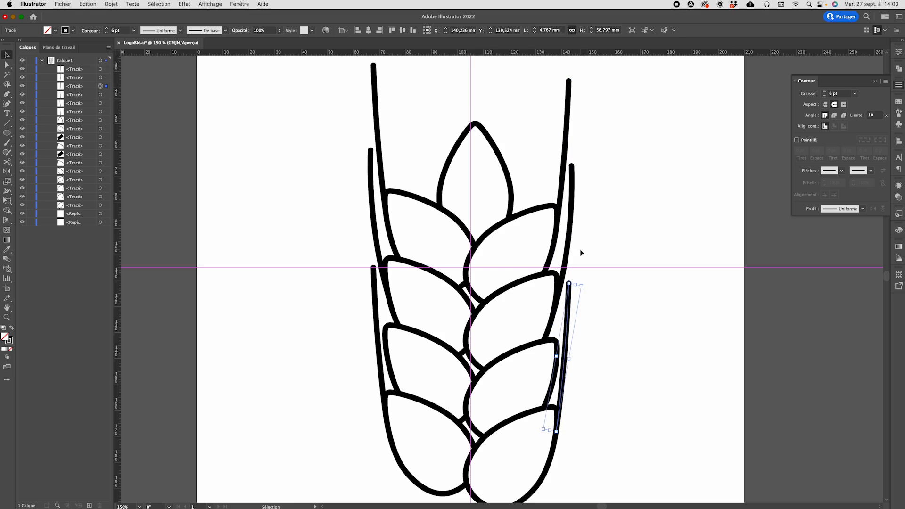
key("Up")
key("Down")
key("Left")
left_click(615, 283)
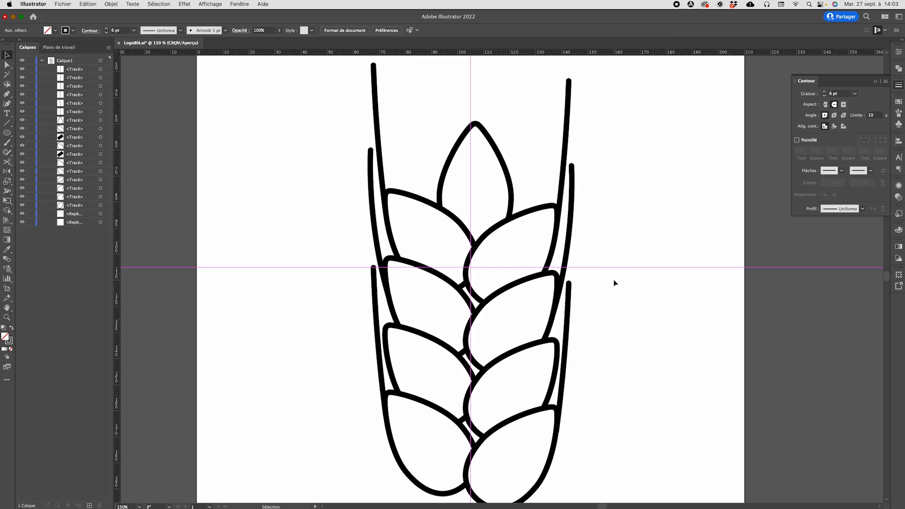